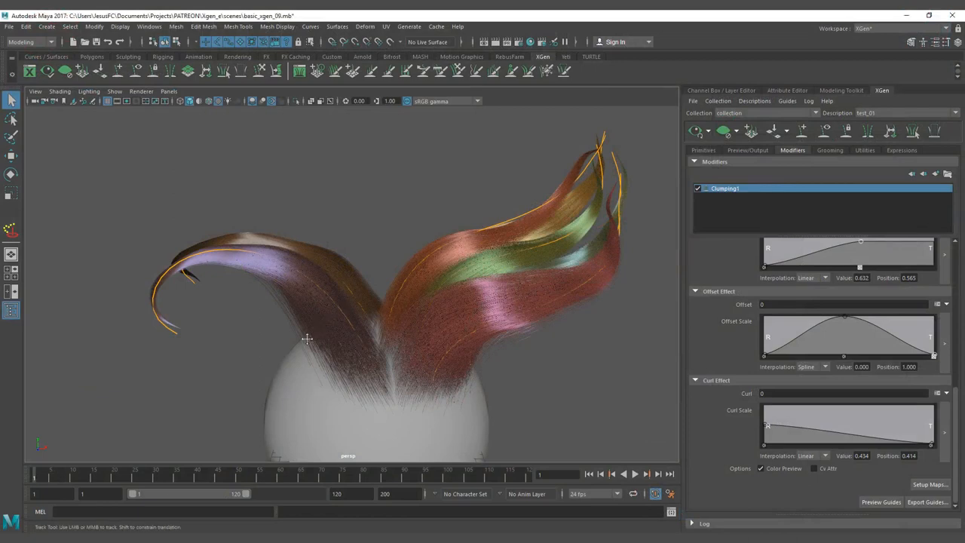
Orbit the view to inspect the hair and sphere from several angles
alt+drag(304, 339, 325, 337)
mouse_move(482, 279)
alt+mouse_down()
mouse_move(430, 303)
mouse_move(466, 299)
alt+mouse_up()
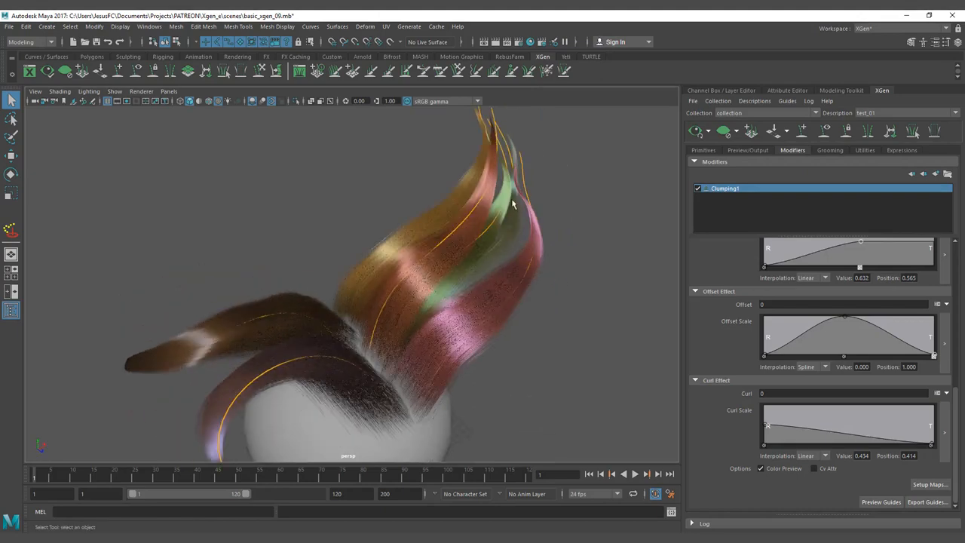
alt+drag(452, 357, 427, 340)
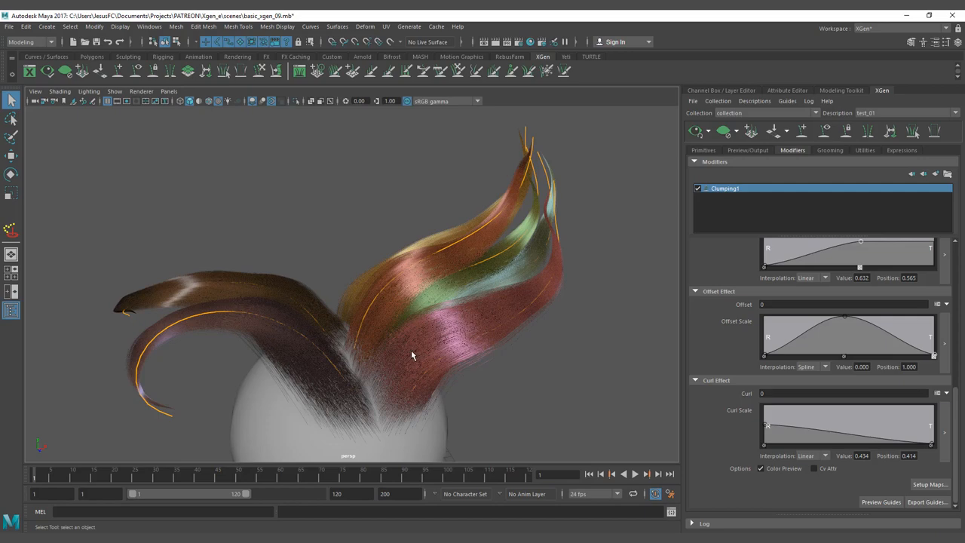
alt+drag(425, 347, 412, 347)
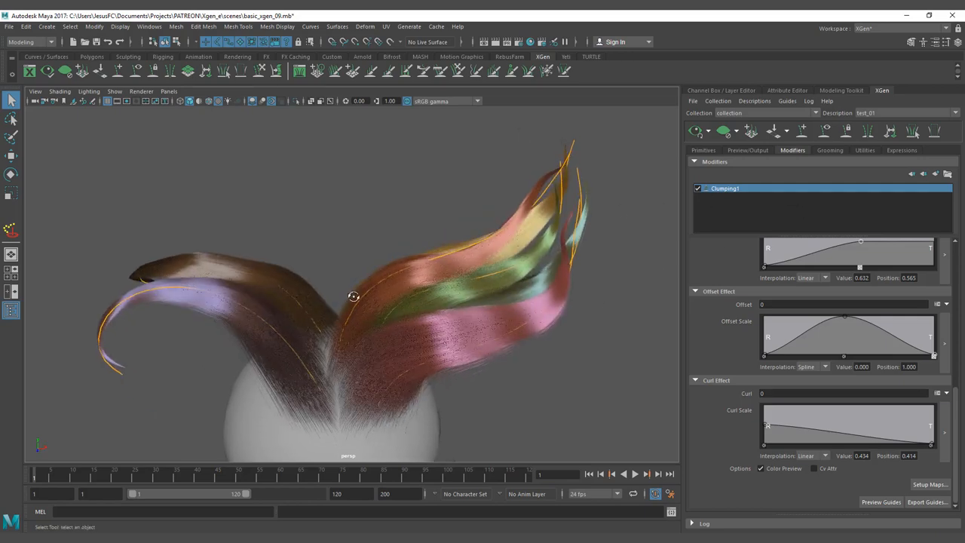
alt+drag(353, 295, 353, 280)
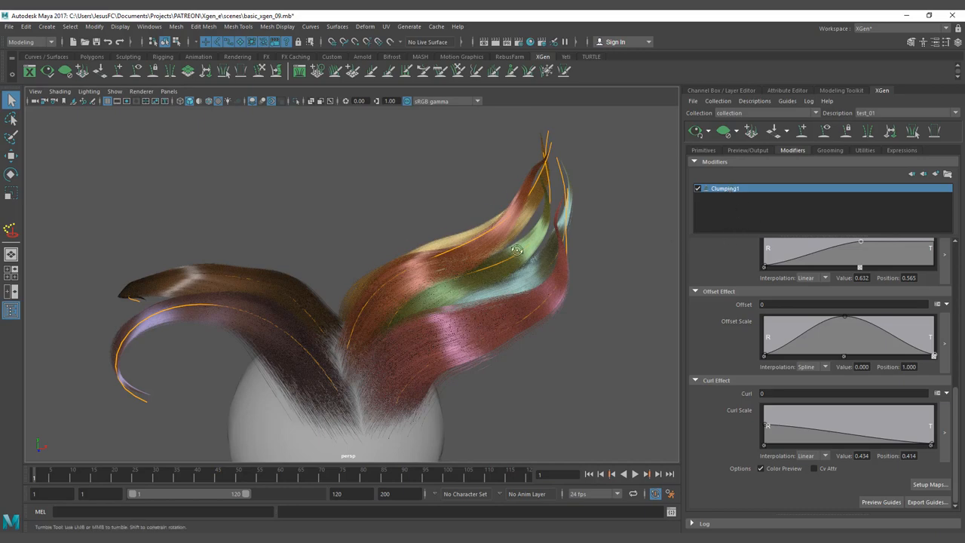
alt+drag(675, 238, 654, 239)
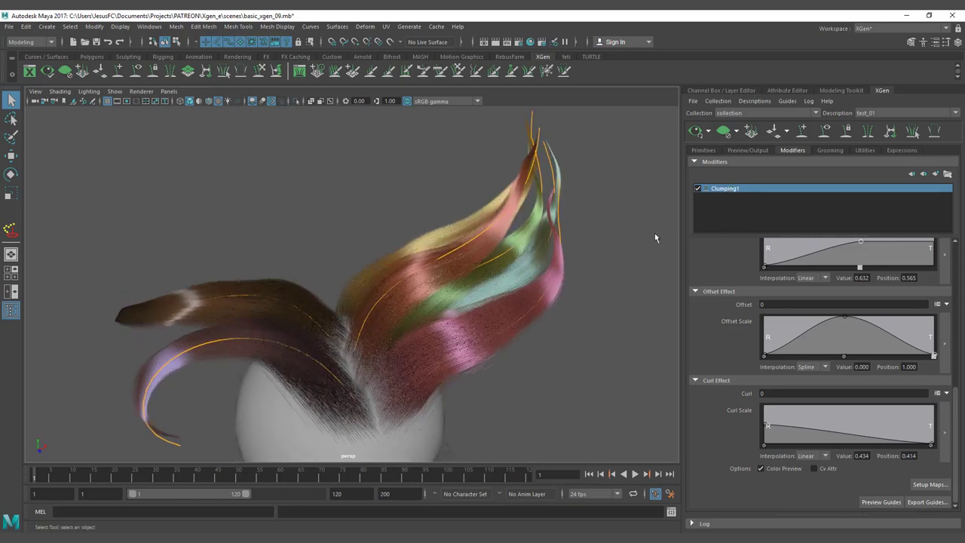
Add a second Clumping modifier to the XGen stack
click(935, 174)
click(782, 199)
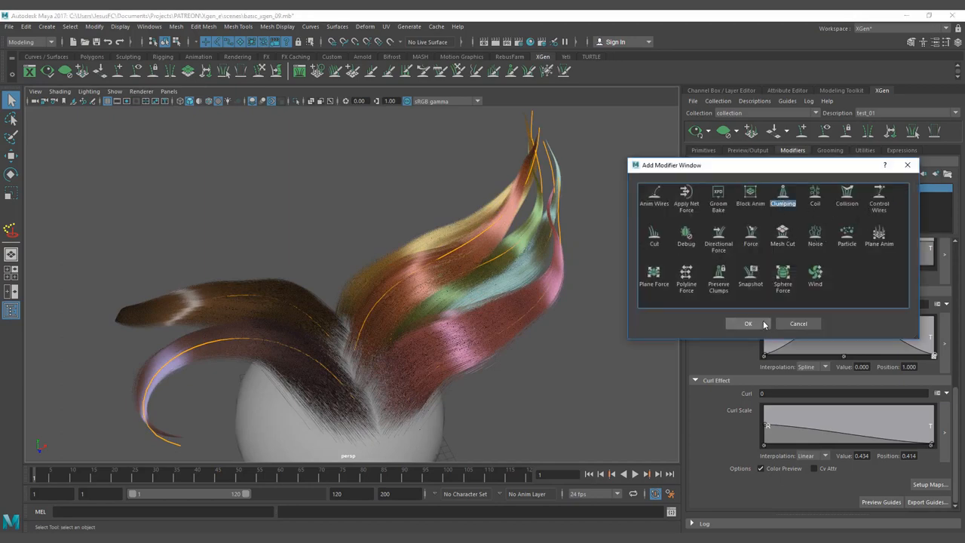
click(747, 323)
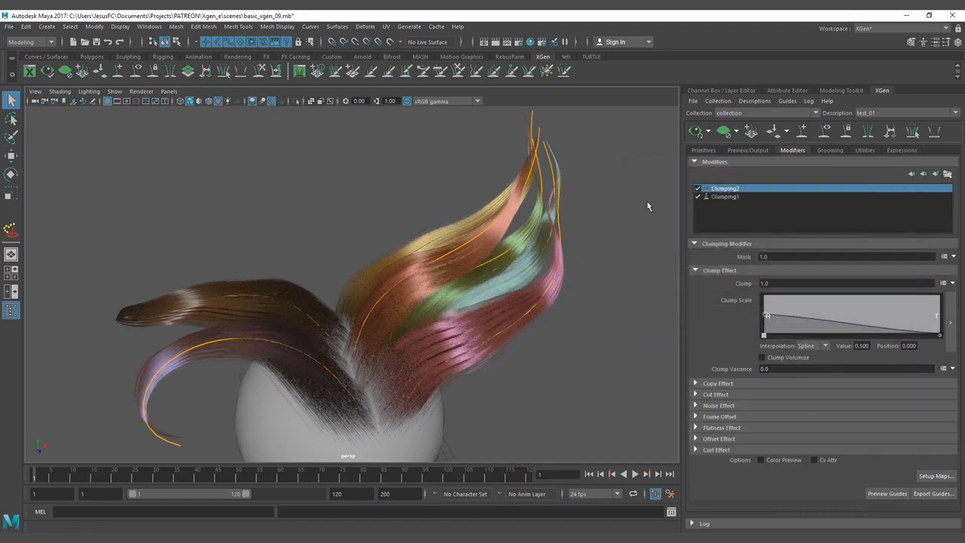
Generate and save the new modifier's clump maps from Setup Maps
click(935, 476)
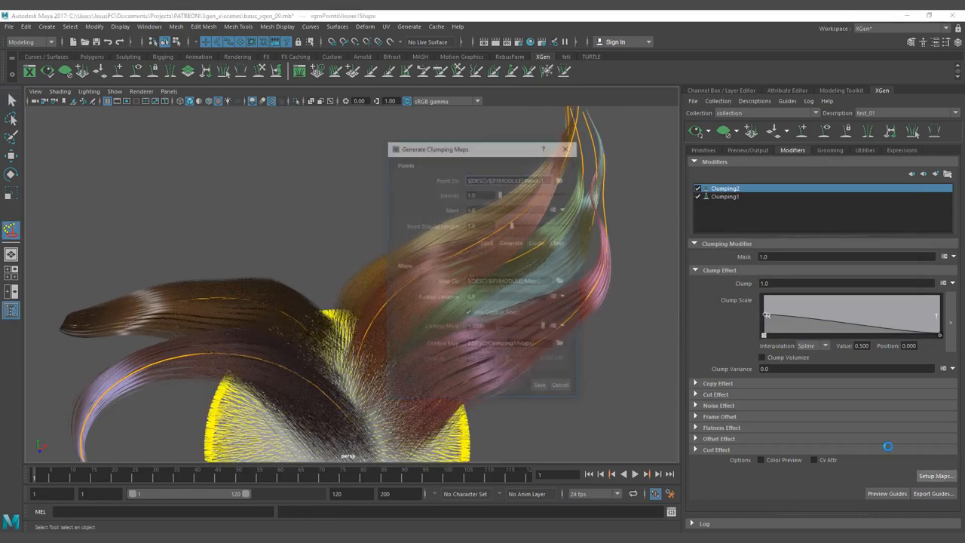
key(Tab)
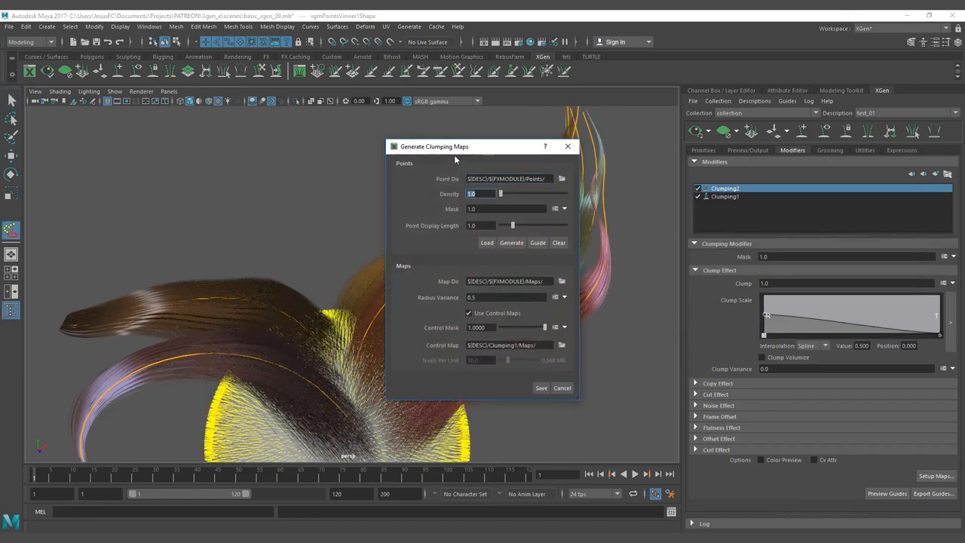
click(510, 245)
drag(458, 153, 542, 151)
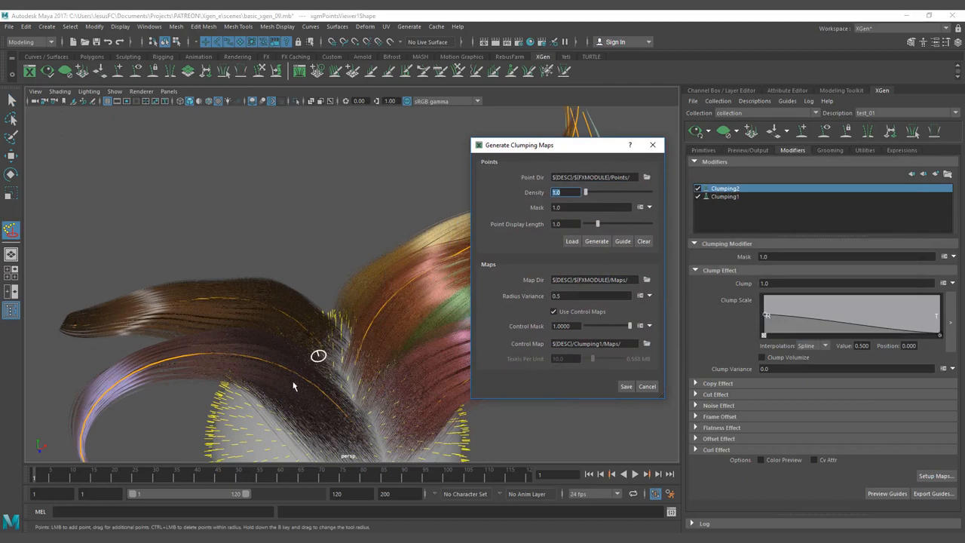
click(626, 386)
mouse_move(424, 370)
alt+mouse_down()
mouse_move(444, 353)
mouse_move(362, 340)
mouse_move(360, 357)
mouse_move(355, 345)
mouse_move(476, 340)
alt+mouse_up()
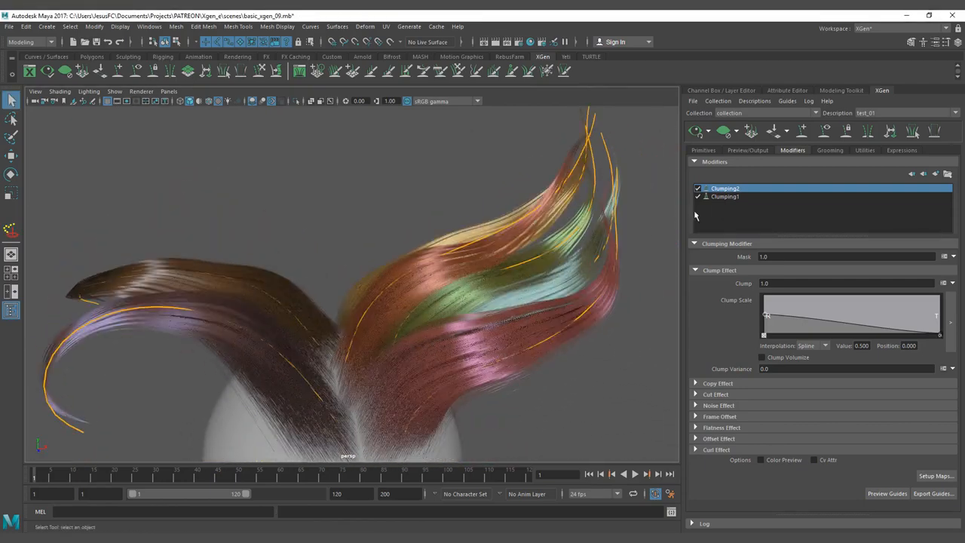
alt+drag(383, 295, 399, 308)
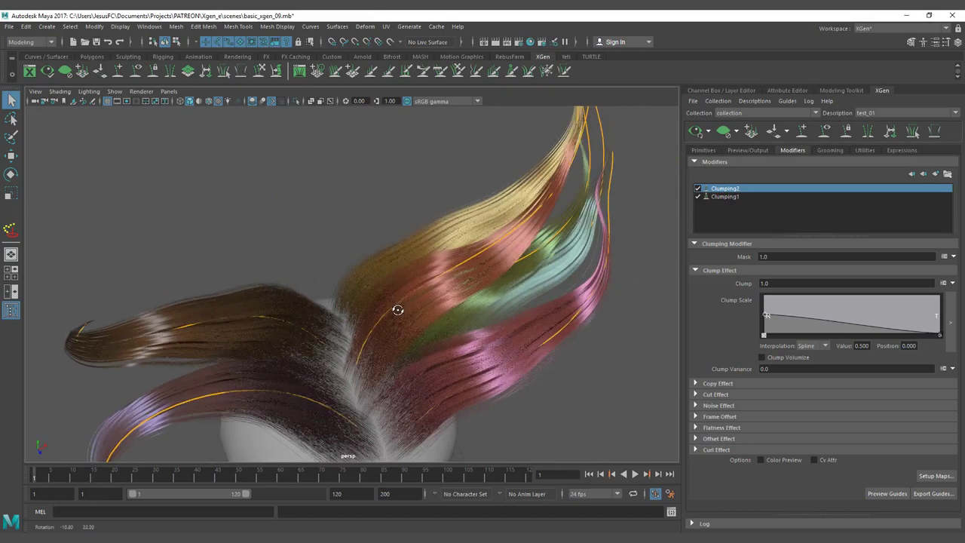
Regenerate and save the clump maps at a density of 0.2
click(935, 475)
double_click(481, 194)
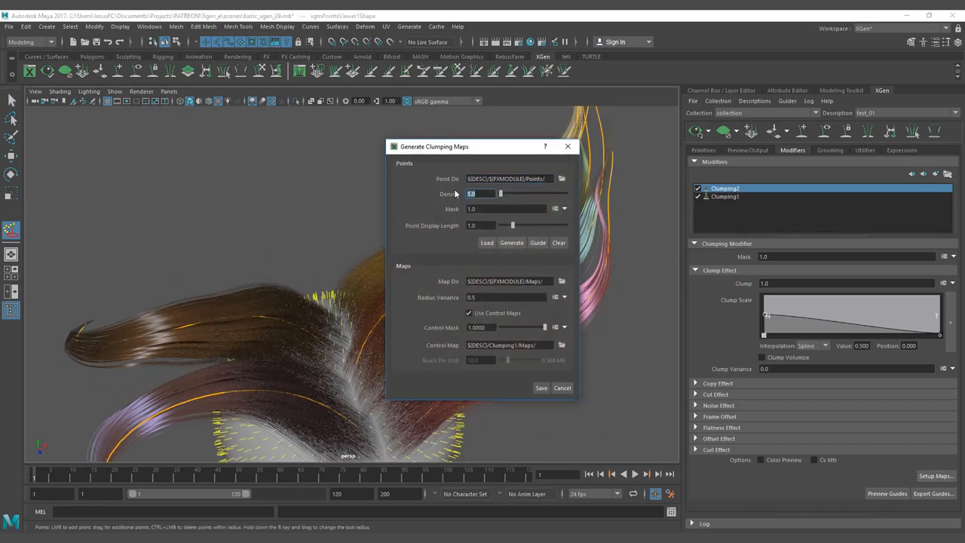
text(0.2)
click(511, 242)
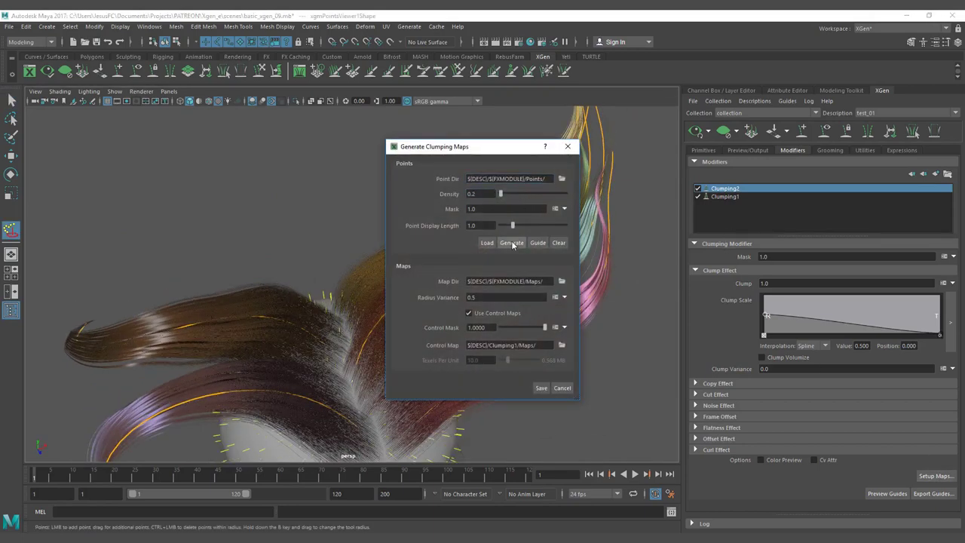
click(541, 388)
mouse_move(512, 387)
alt+mouse_down()
mouse_move(450, 372)
mouse_move(402, 323)
mouse_move(344, 315)
mouse_move(478, 325)
mouse_move(361, 302)
alt+mouse_up()
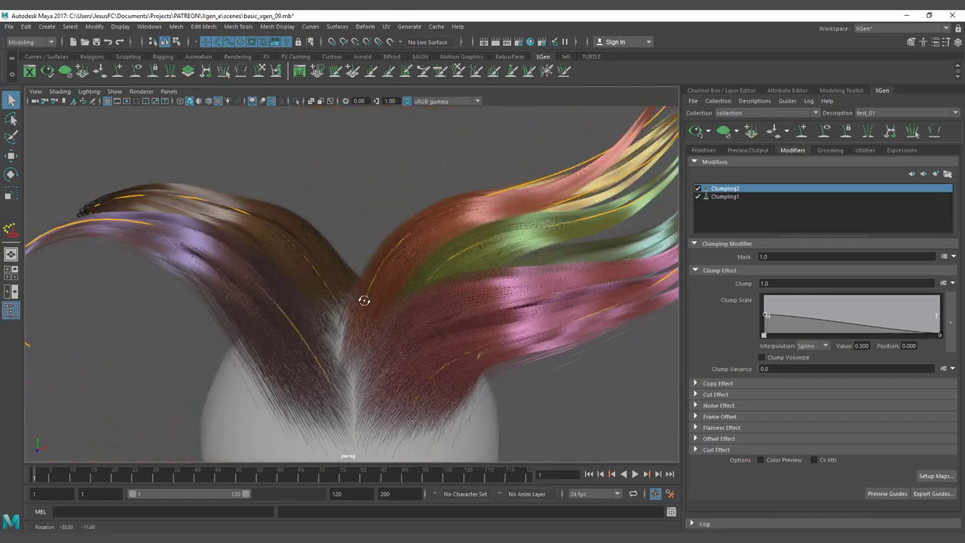
Turn off Color Preview on Clumping1 and Clumping2 so the hair shows uniform brown
click(721, 198)
click(762, 468)
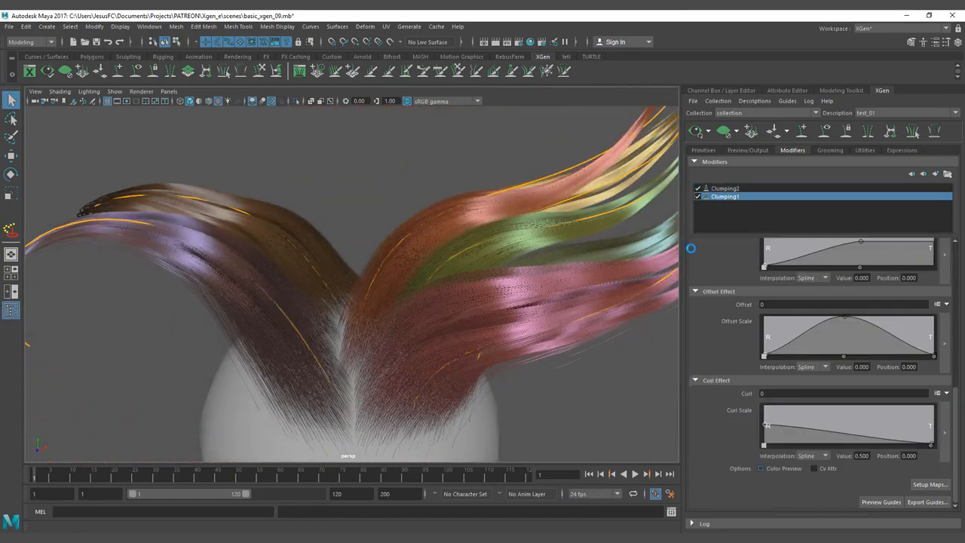
click(717, 187)
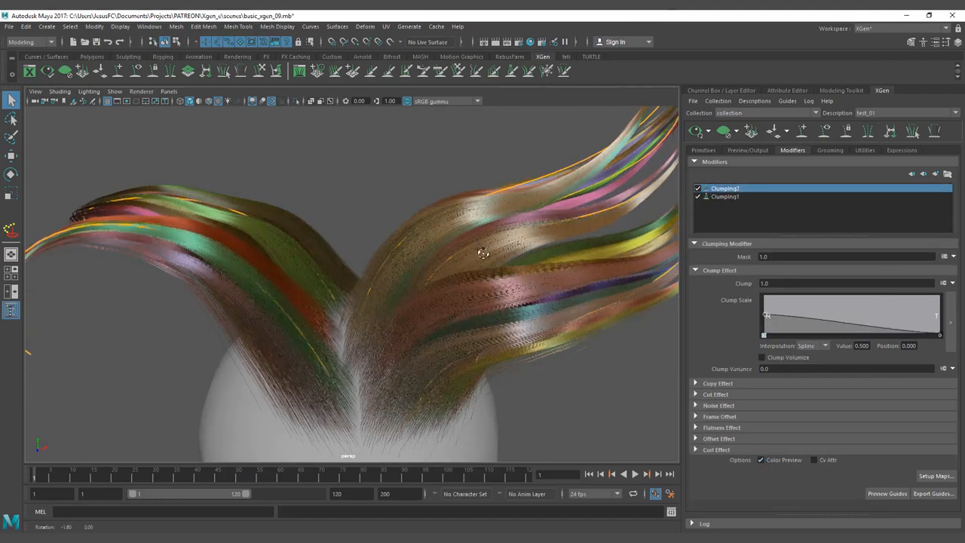
mouse_move(474, 256)
alt+mouse_down()
mouse_move(517, 258)
mouse_move(431, 254)
mouse_move(495, 259)
alt+mouse_up()
click(775, 459)
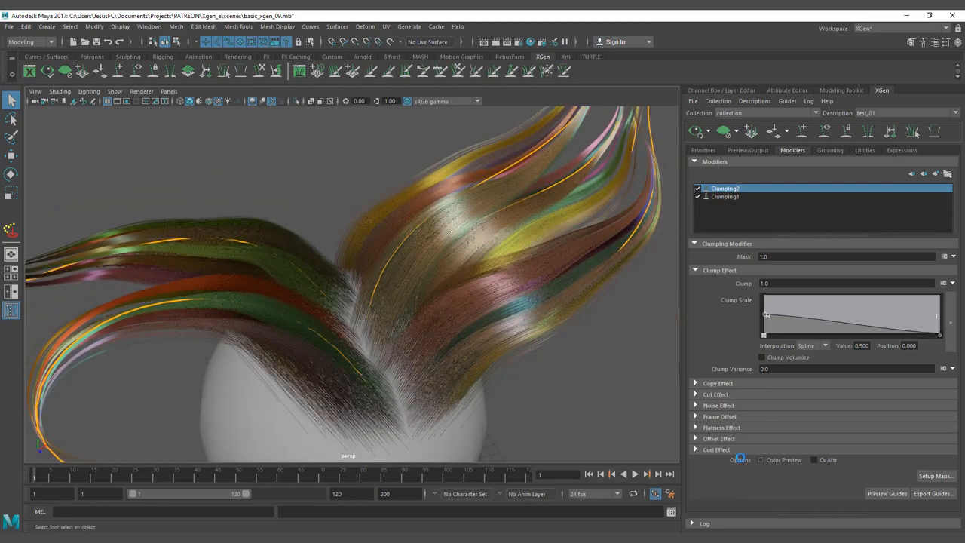
mouse_move(470, 345)
alt+mouse_down()
mouse_move(491, 309)
mouse_move(603, 285)
alt+mouse_up()
Regenerate and save Clumping2's maps at a density of 0.1
click(934, 476)
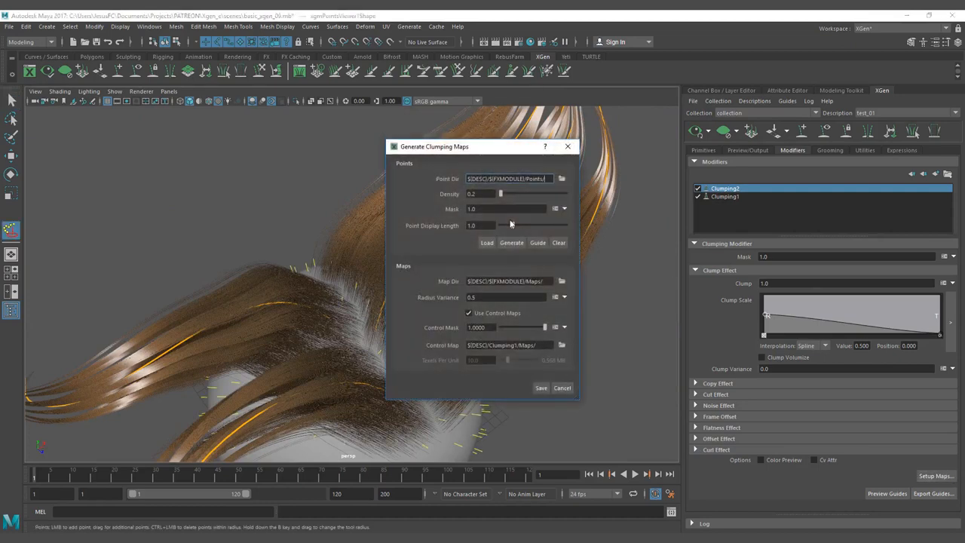
click(473, 194)
text(0.1)
key(Return)
click(541, 387)
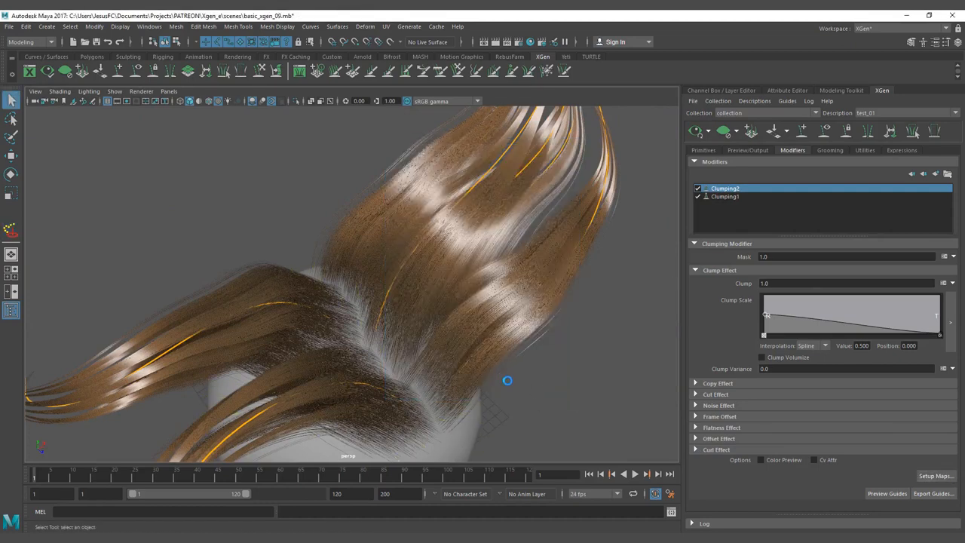
mouse_move(517, 375)
alt+mouse_down()
mouse_move(401, 372)
mouse_move(536, 363)
alt+mouse_up()
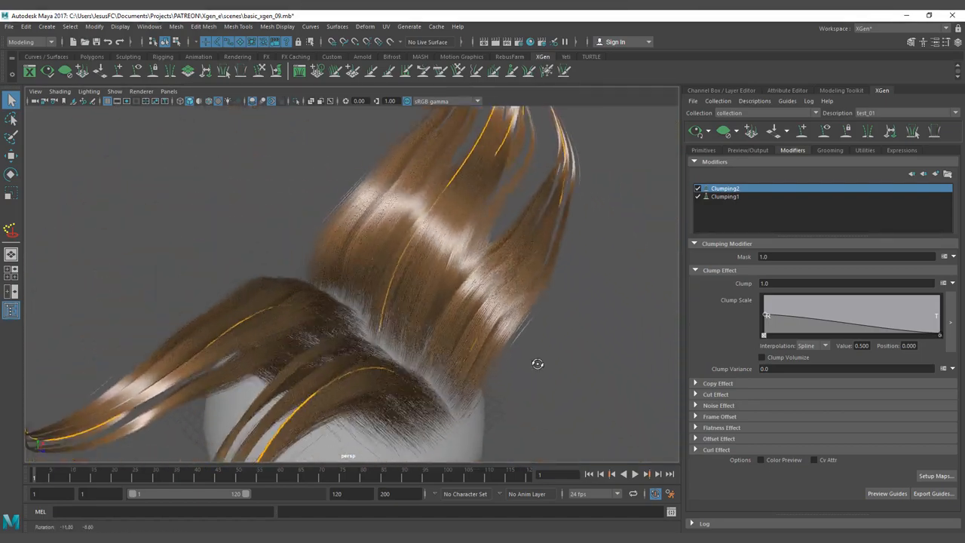
Regenerate and save Clumping2's maps again at a density of .05
click(934, 476)
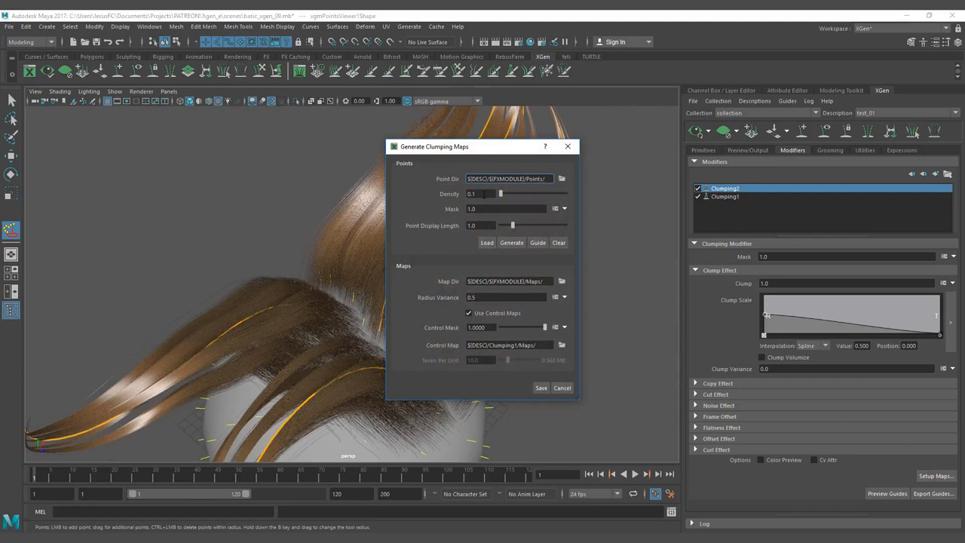
drag(483, 193, 463, 193)
click(523, 244)
click(562, 388)
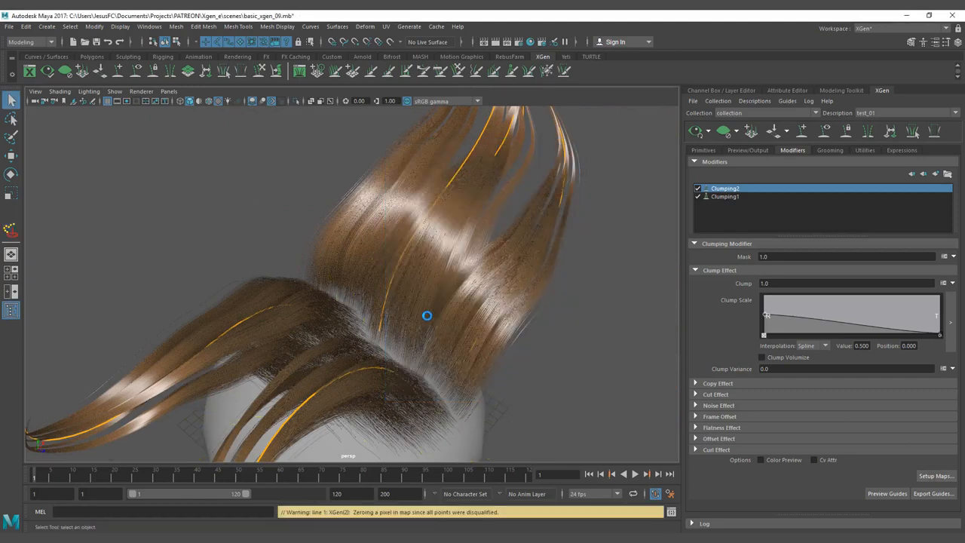
mouse_move(424, 316)
alt+mouse_down()
mouse_move(415, 323)
mouse_move(452, 336)
alt+mouse_up()
Toggle Color Preview on and off to check the fewer, thicker clumps
click(760, 460)
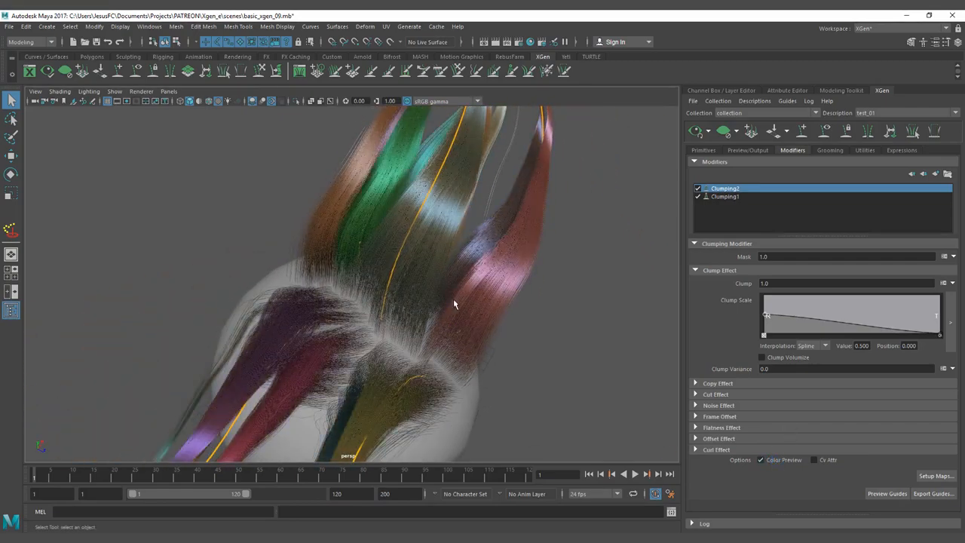
mouse_move(453, 299)
alt+mouse_down()
mouse_move(371, 281)
mouse_move(359, 317)
mouse_move(402, 319)
mouse_move(414, 286)
mouse_move(397, 269)
mouse_move(394, 280)
mouse_move(433, 290)
alt+mouse_up()
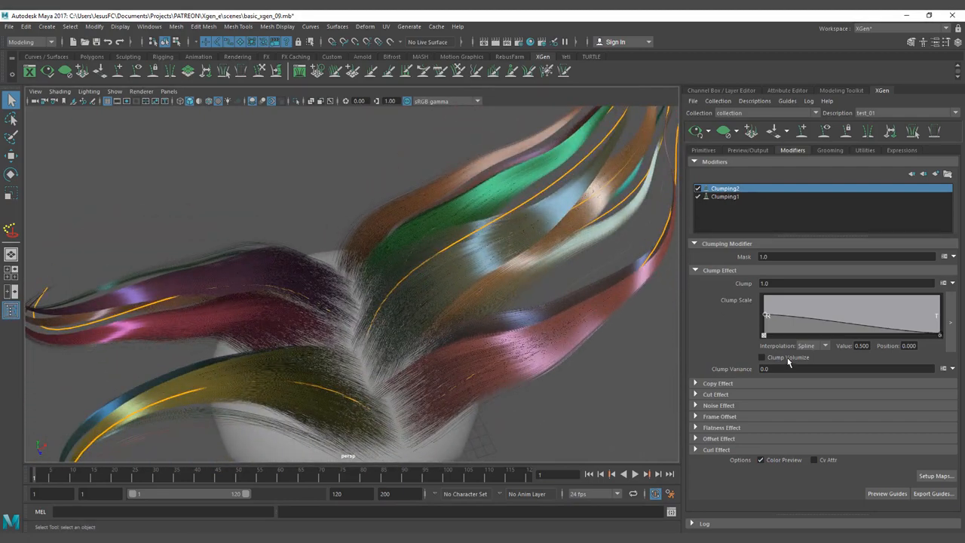
click(784, 459)
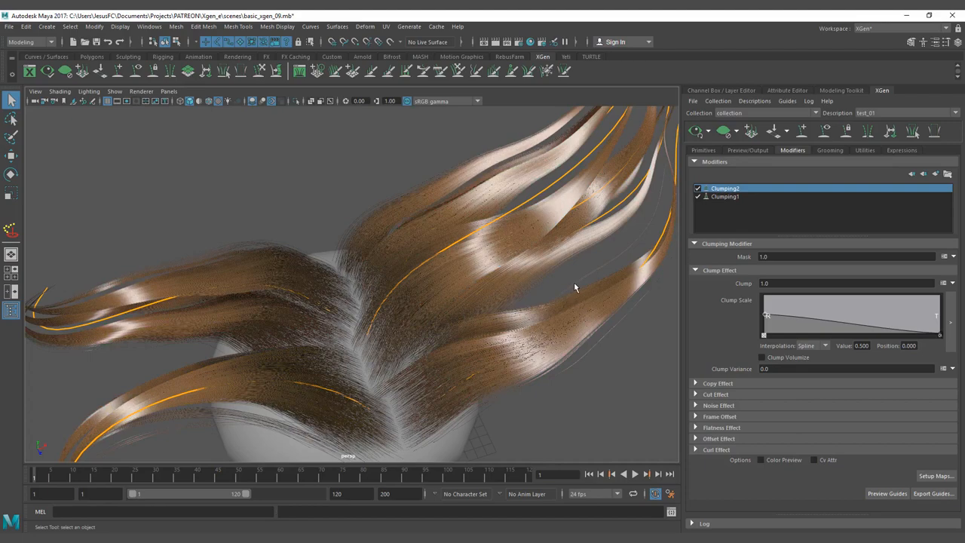
Set Clumping2's Noise strength to 1 in the Noise Effect settings
alt+drag(575, 257, 541, 245)
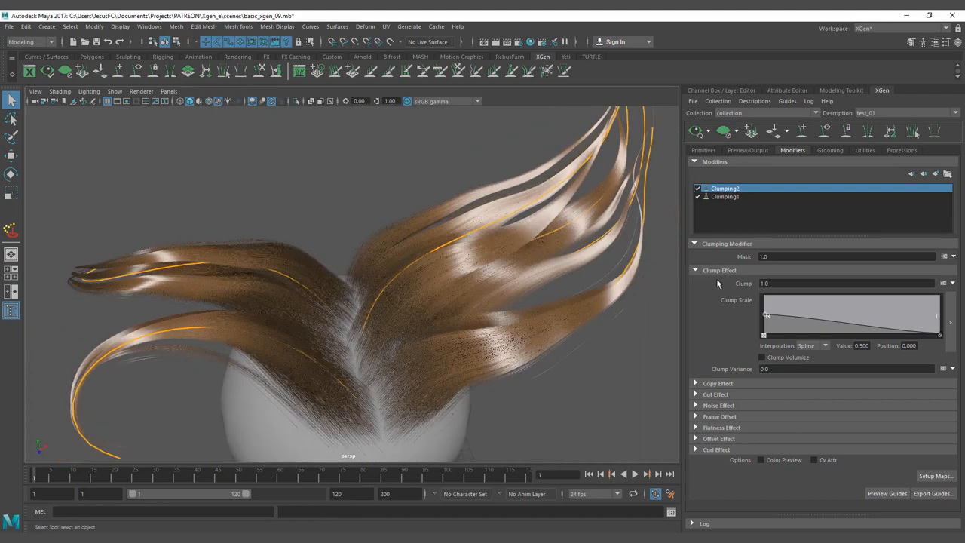
click(720, 406)
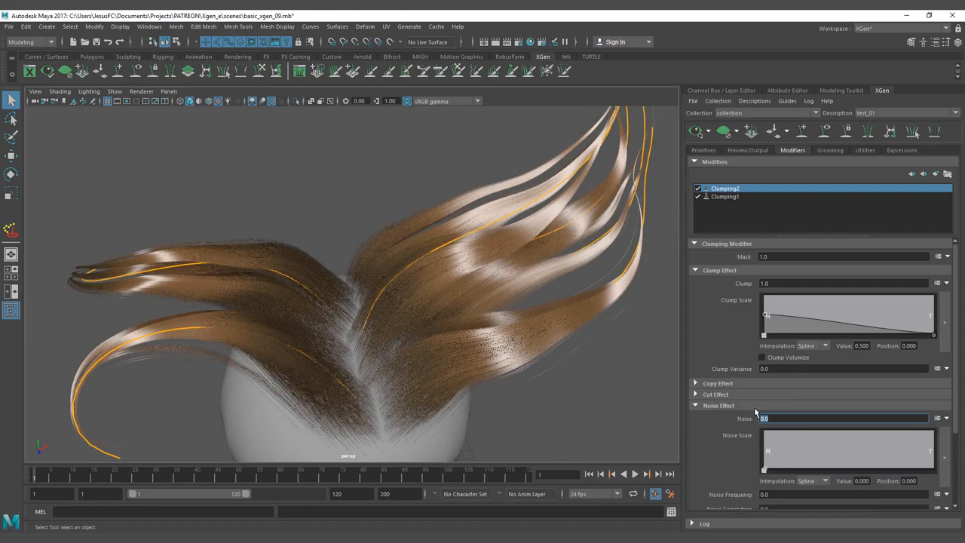
text(1)
key(Return)
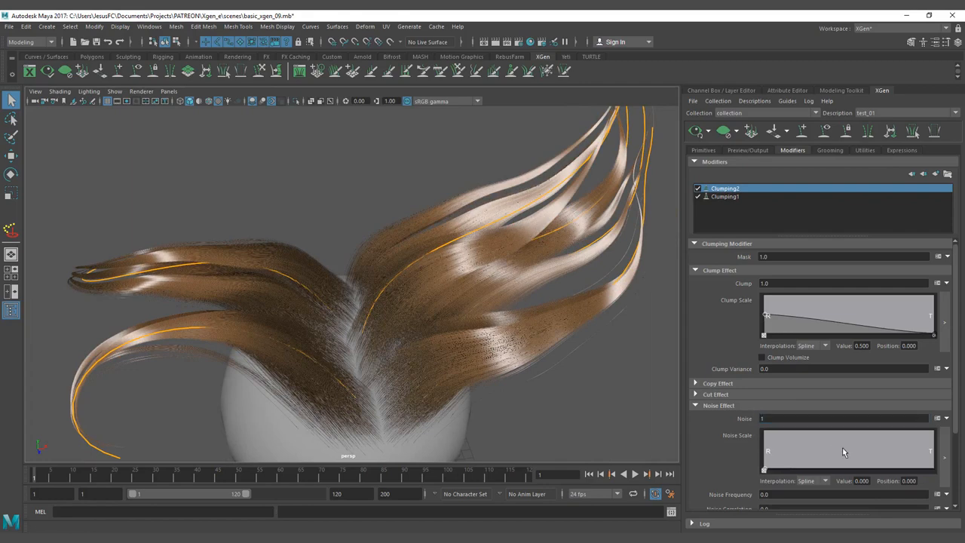
Shape the noise scale curve to rise near the root and fall to zero at the tip with Spline interpolation
click(933, 432)
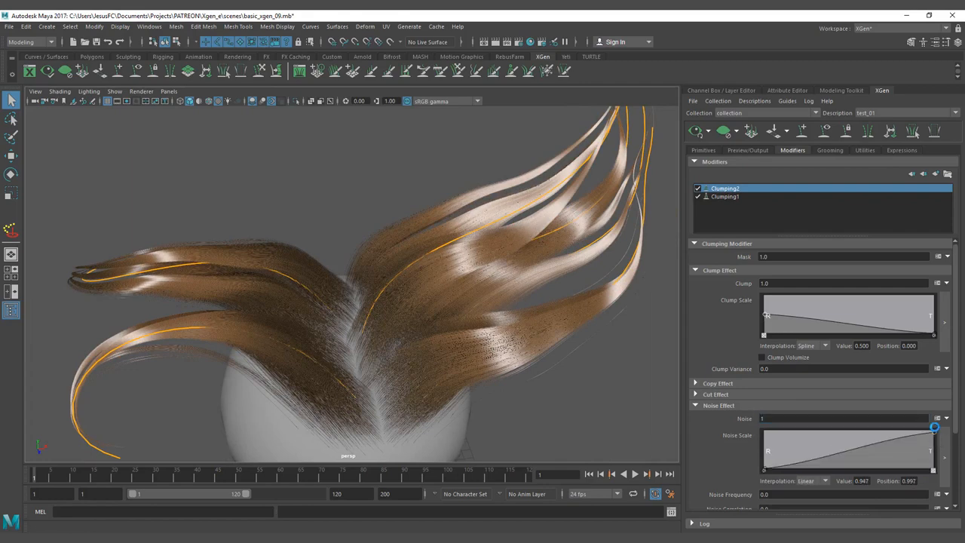
click(785, 450)
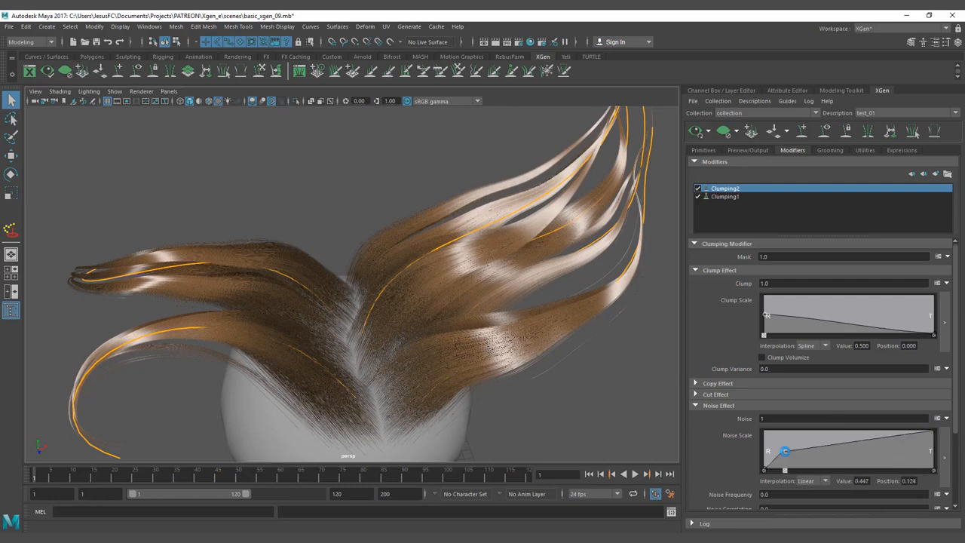
drag(933, 432, 933, 467)
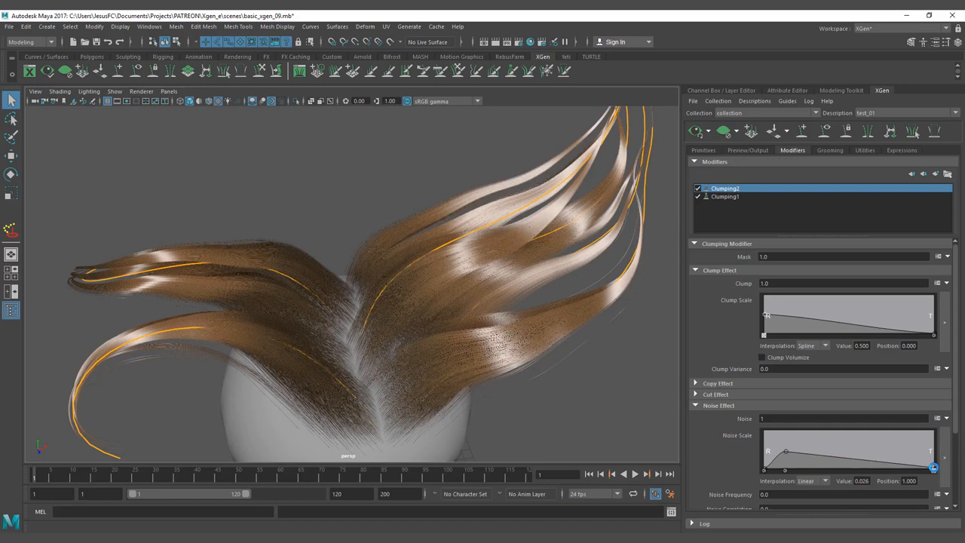
click(784, 451)
click(812, 481)
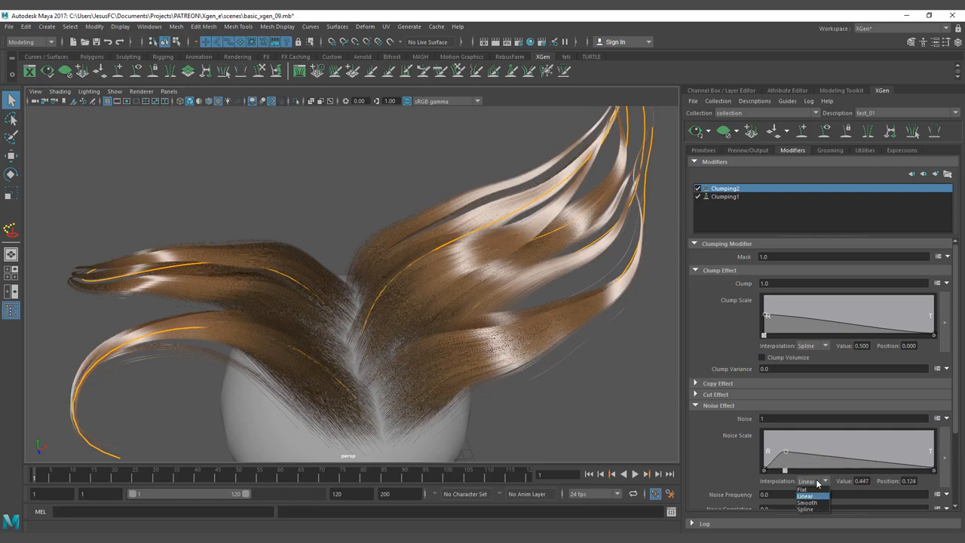
click(814, 509)
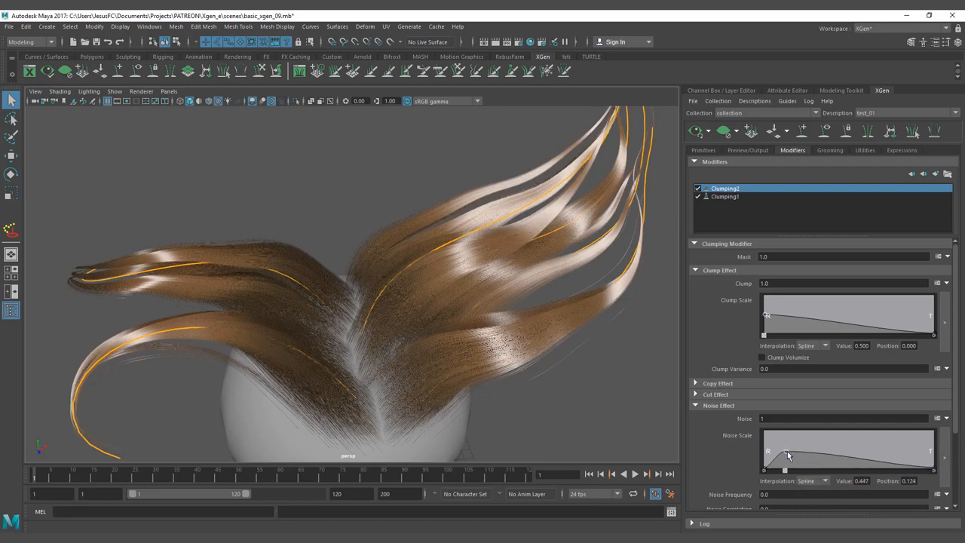
drag(787, 454, 798, 447)
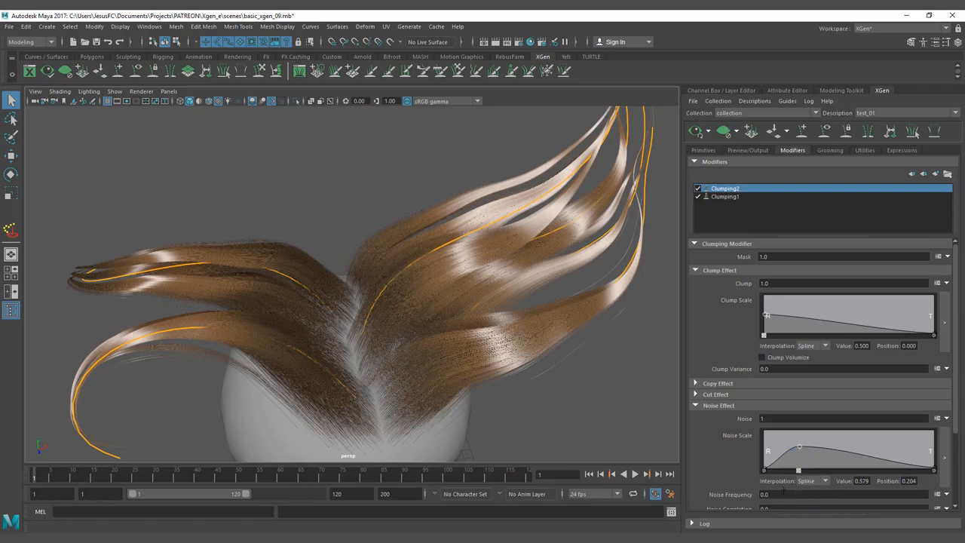
Try noise frequency 1 then .2, then settle on Noise 5 with frequency .05
drag(784, 491, 740, 492)
text(1)
key(Return)
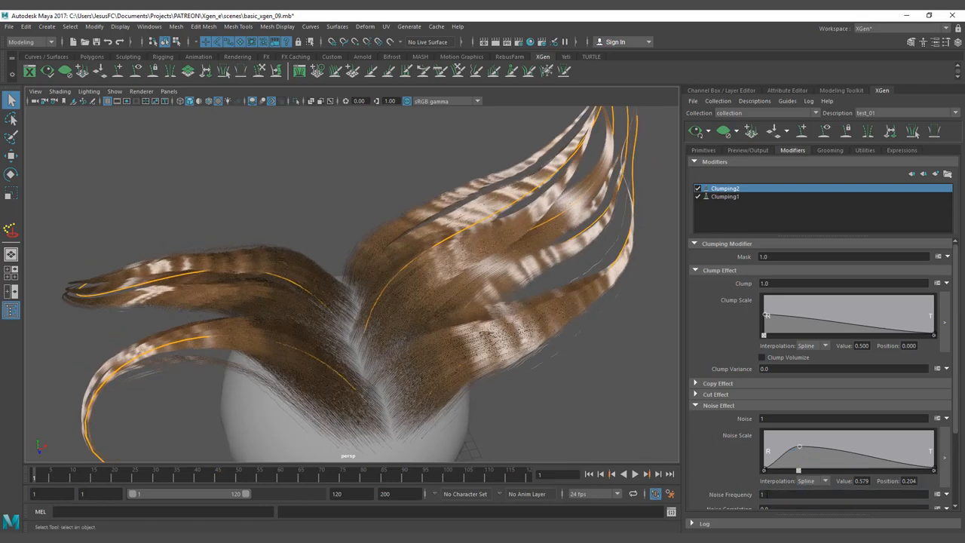
click(763, 494)
text(.2)
key(Return)
click(763, 419)
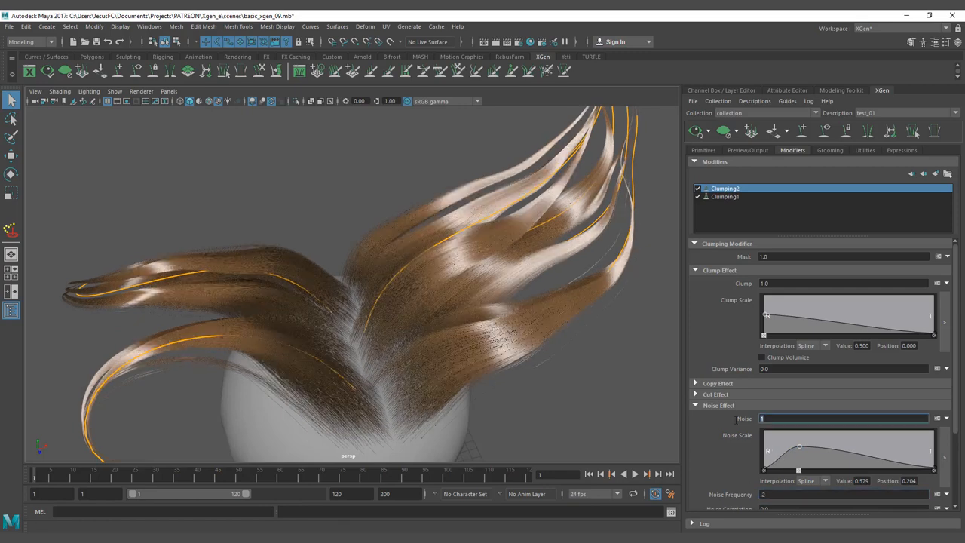
text(5)
key(Return)
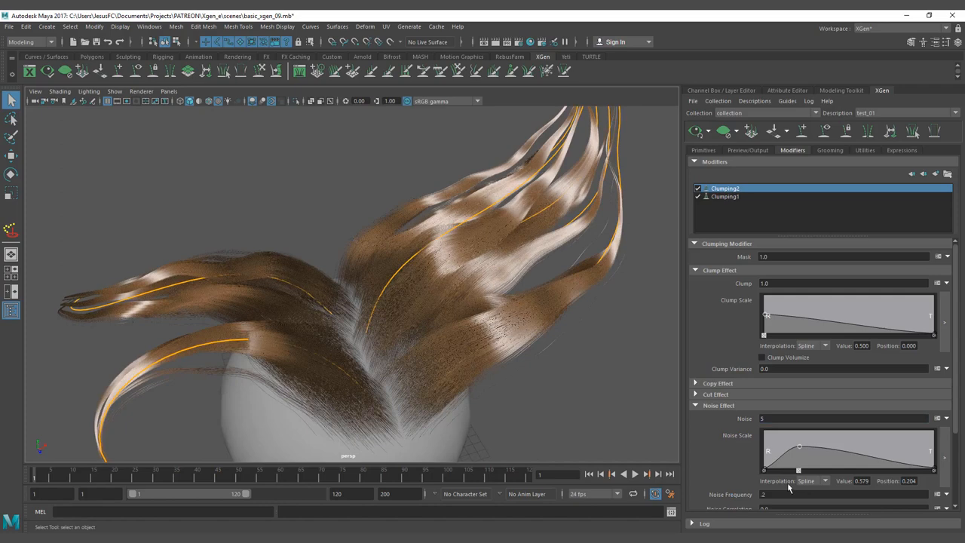
click(763, 494)
text(5)
key(Return)
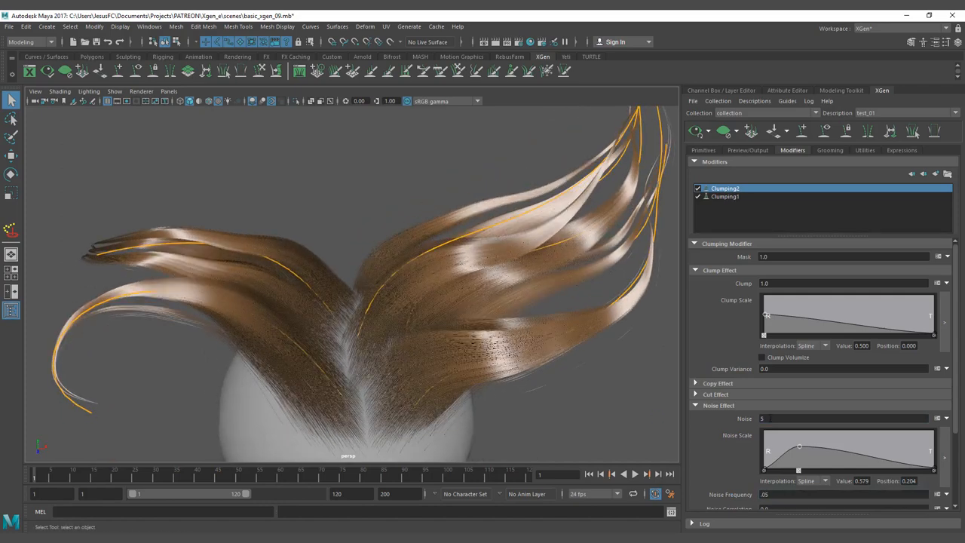
Compare Noise strength 1 against 5 and keep 5, inspecting the twisted clumps
click(761, 418)
text(1)
key(Return)
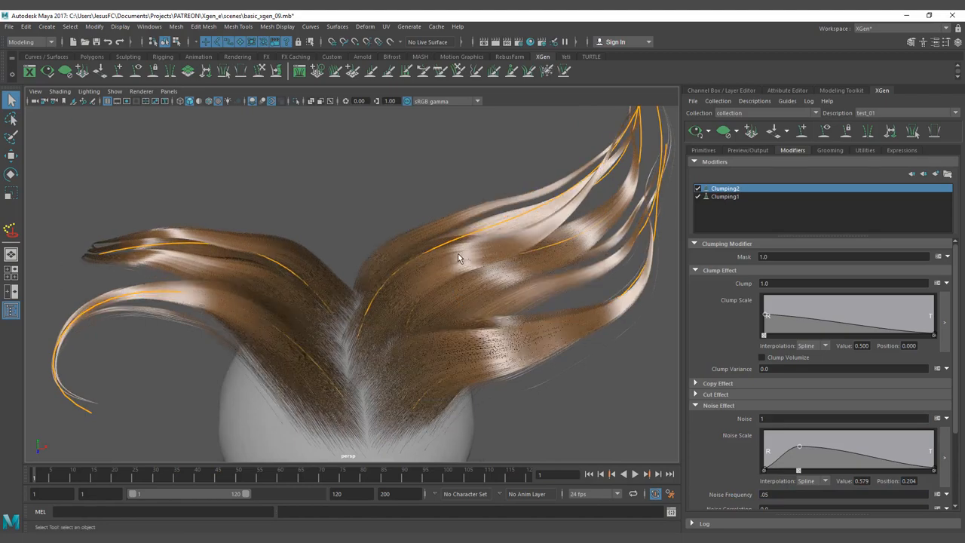
double_click(773, 420)
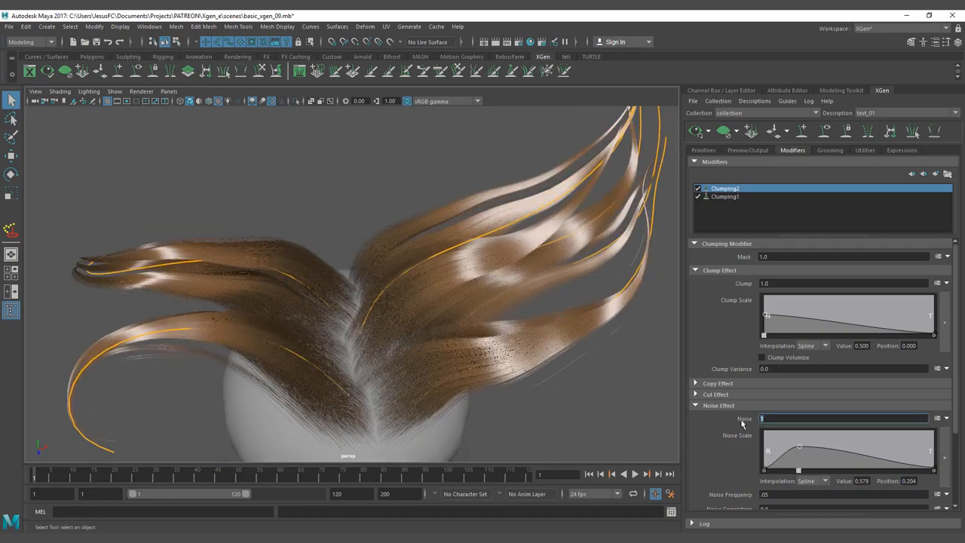
text(5)
key(Return)
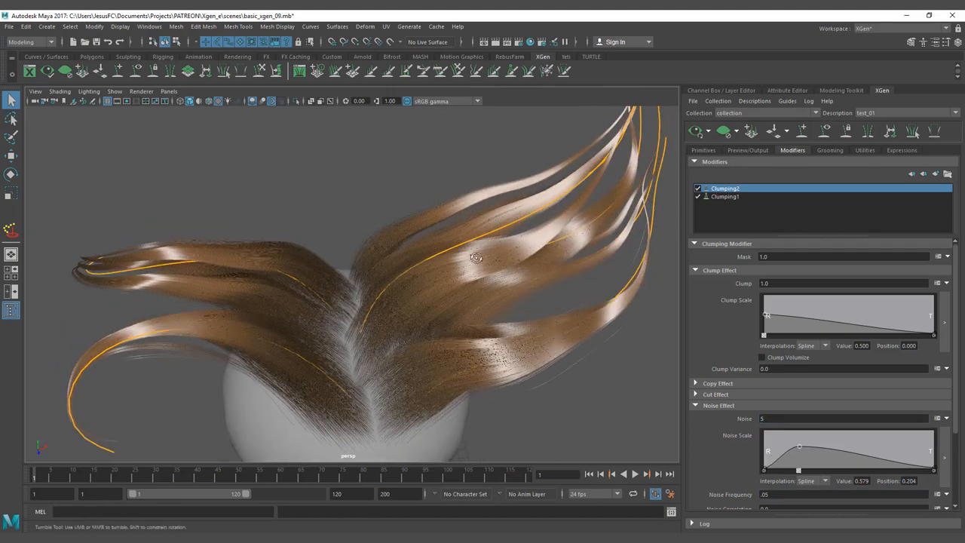
mouse_move(251, 260)
alt+mouse_down()
mouse_move(286, 261)
mouse_move(259, 261)
mouse_move(307, 248)
alt+mouse_up()
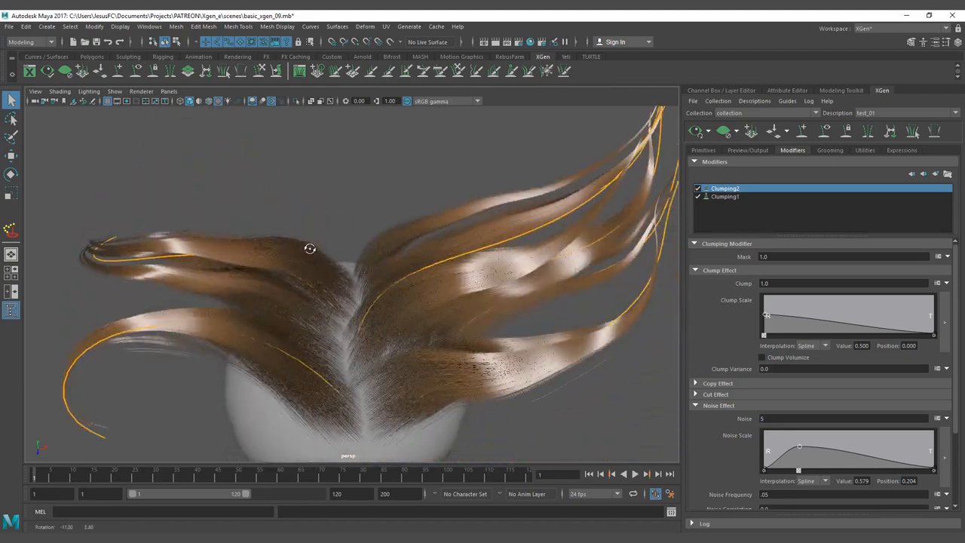
mouse_move(488, 305)
alt+mouse_down()
mouse_move(421, 275)
mouse_move(425, 303)
mouse_move(440, 300)
alt+mouse_up()
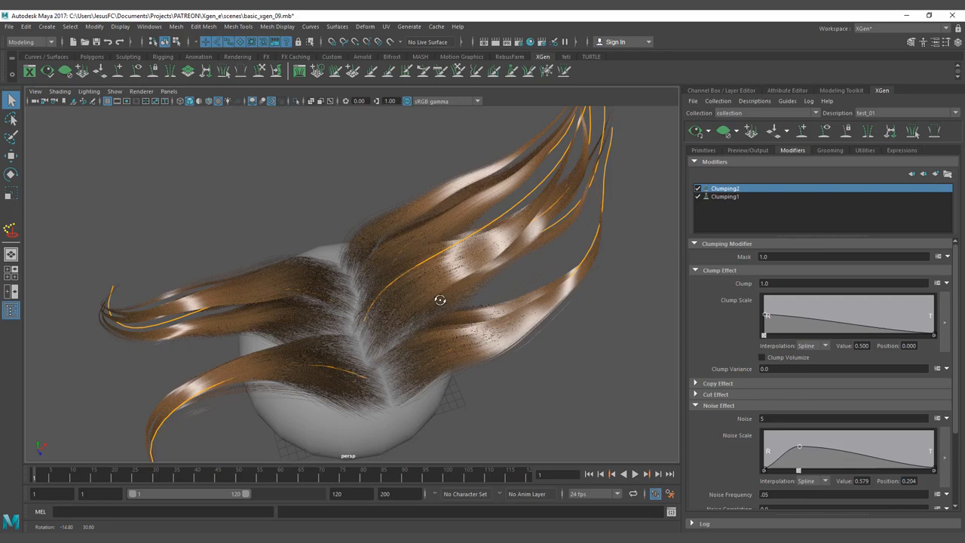
Dismiss the Add Modifier window and lower Clumping2's Clump strength to .5
click(936, 174)
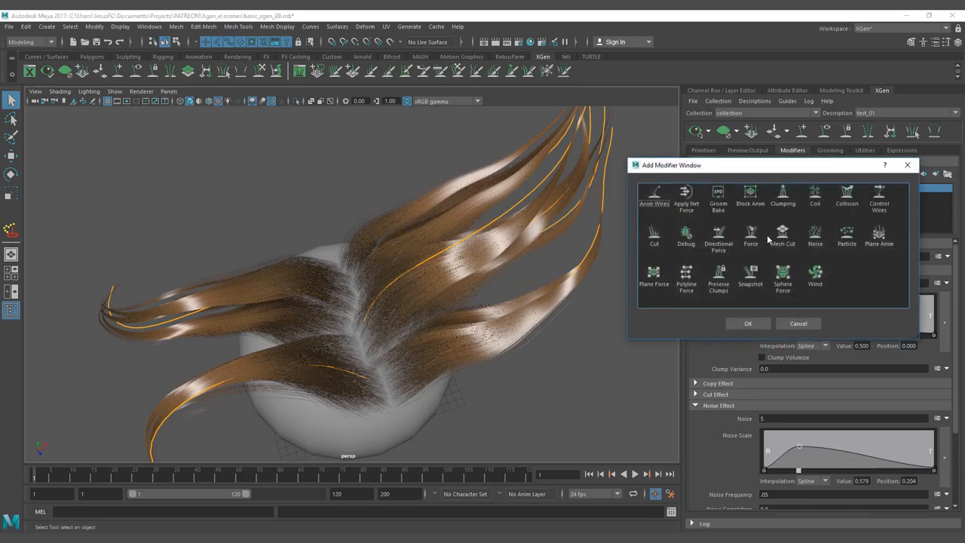
click(906, 165)
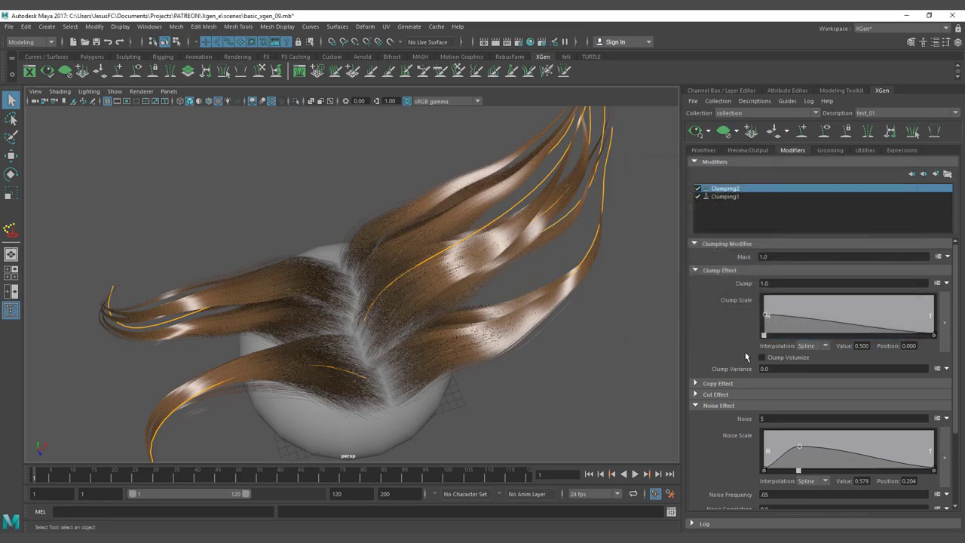
click(757, 284)
text(.5)
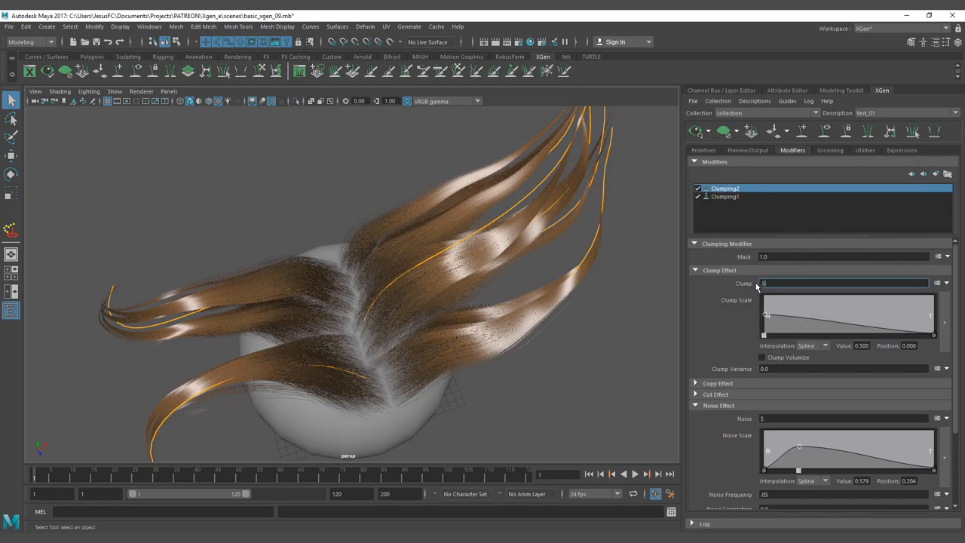
key(Return)
mouse_move(512, 211)
alt+mouse_down()
mouse_move(474, 215)
mouse_move(456, 169)
mouse_move(511, 216)
mouse_move(431, 224)
mouse_move(409, 237)
mouse_move(424, 260)
mouse_move(415, 230)
mouse_move(350, 330)
mouse_move(392, 324)
alt+mouse_up()
mouse_move(325, 353)
alt+mouse_down()
mouse_move(340, 367)
mouse_move(374, 322)
mouse_move(591, 299)
alt+mouse_up()
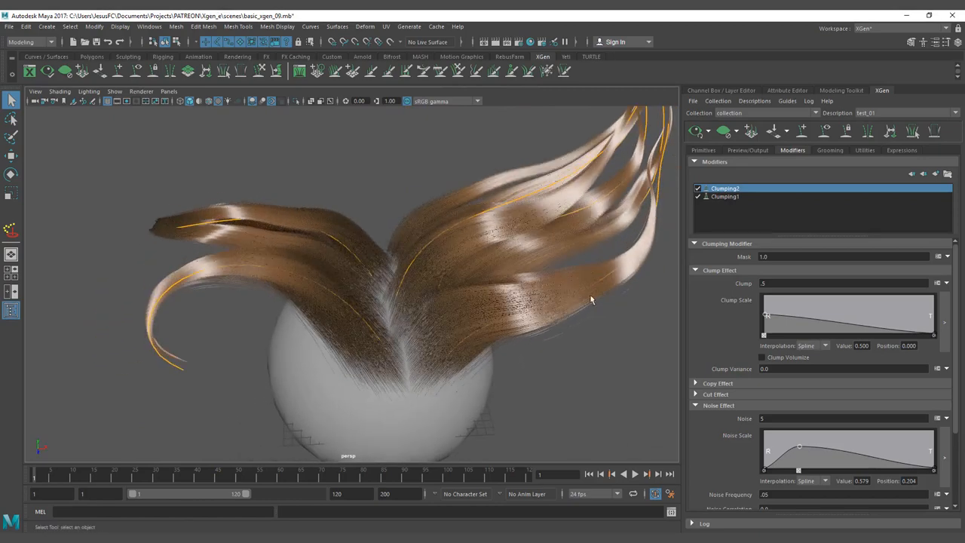
Add a third Clumping modifier and generate its initial clump points
click(935, 174)
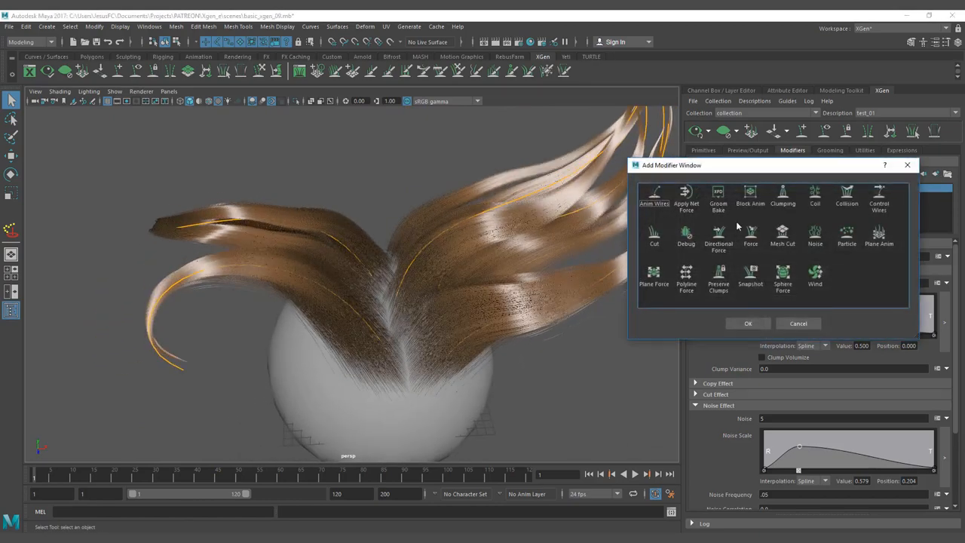
click(758, 325)
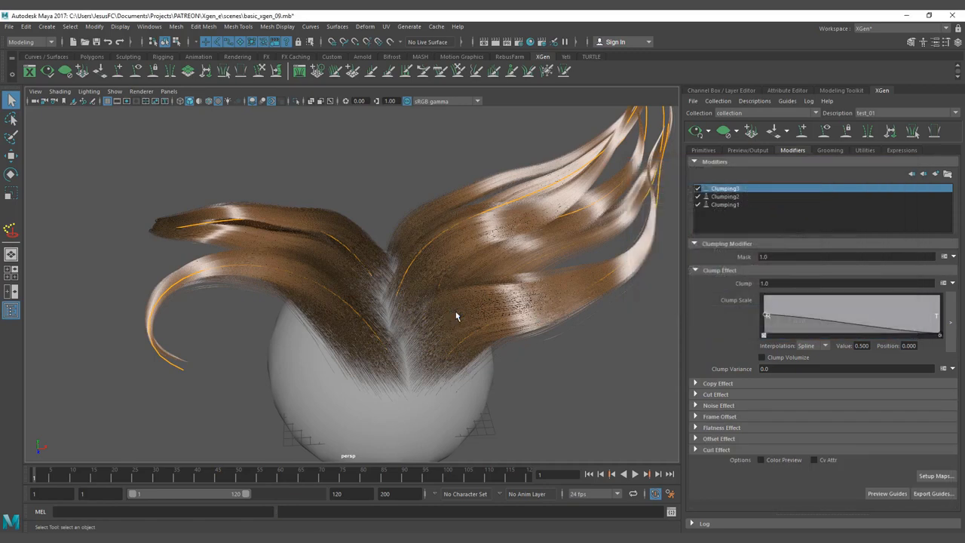
click(935, 476)
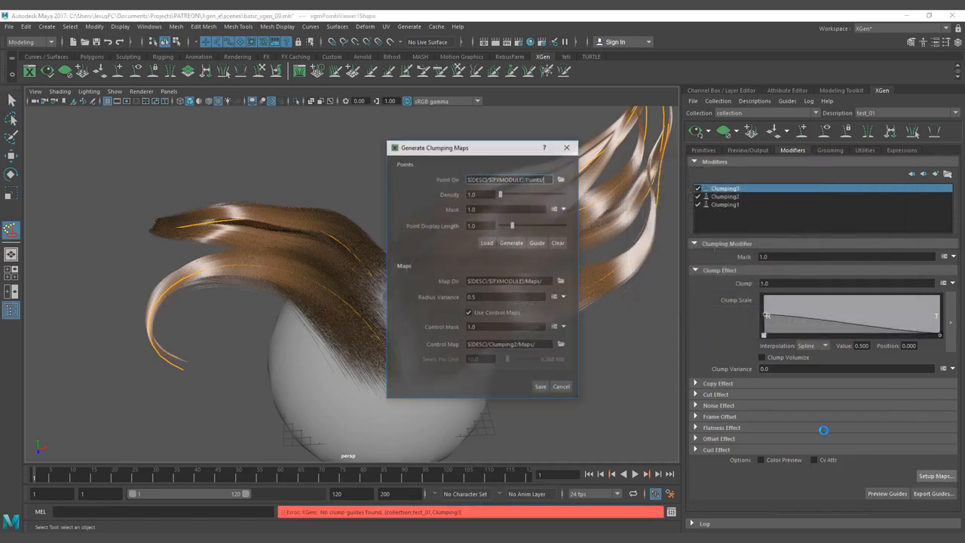
click(511, 242)
drag(453, 146, 681, 159)
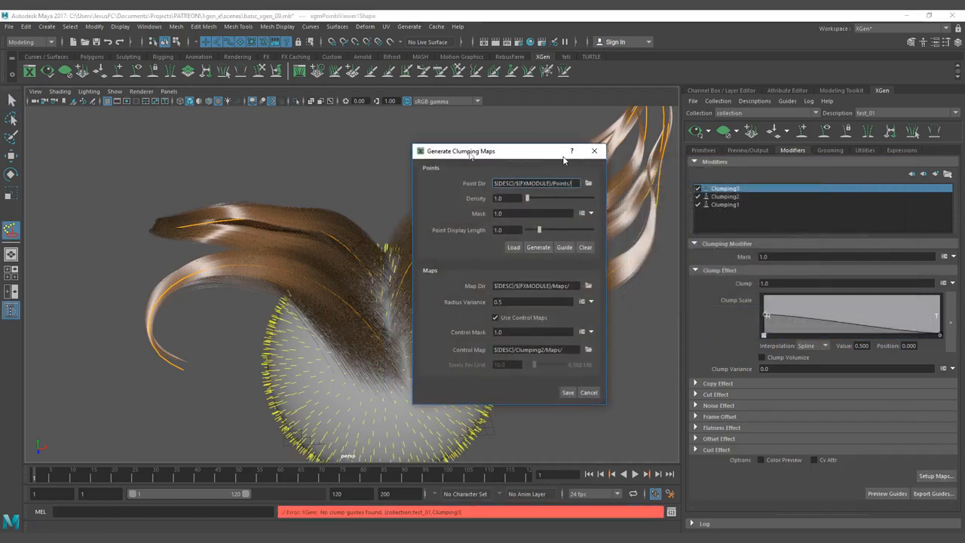
click(769, 401)
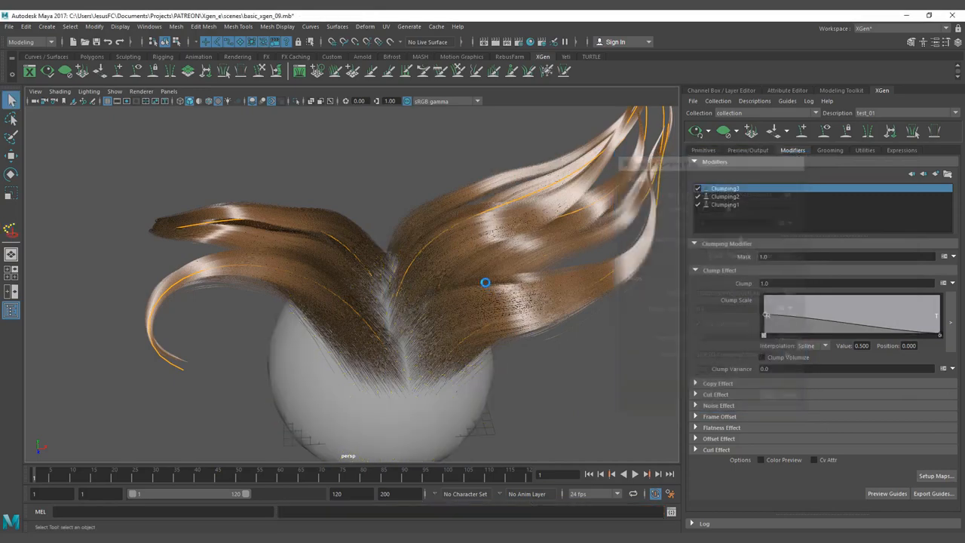
alt+drag(485, 282, 433, 287)
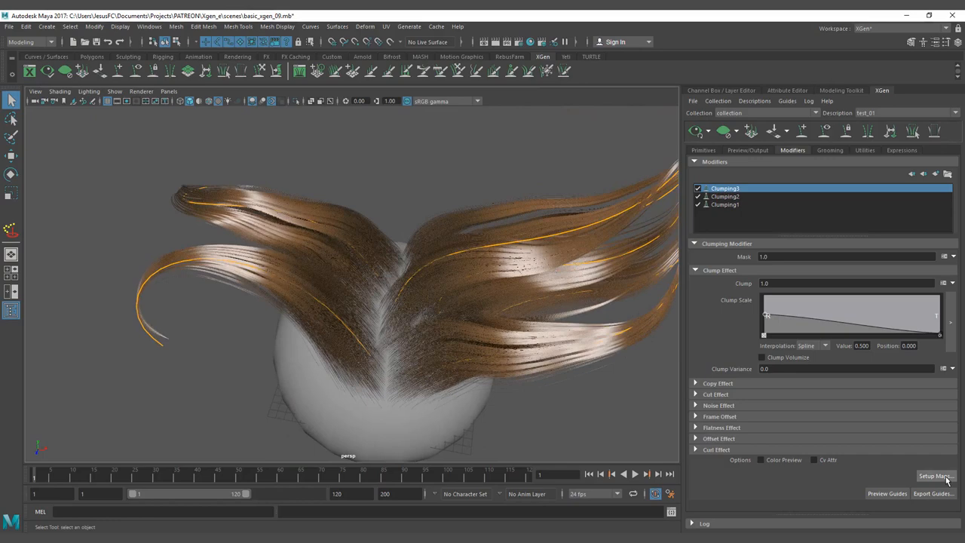
Regenerate and save Clumping3's maps at a sparser density of 0.5
click(936, 476)
double_click(475, 194)
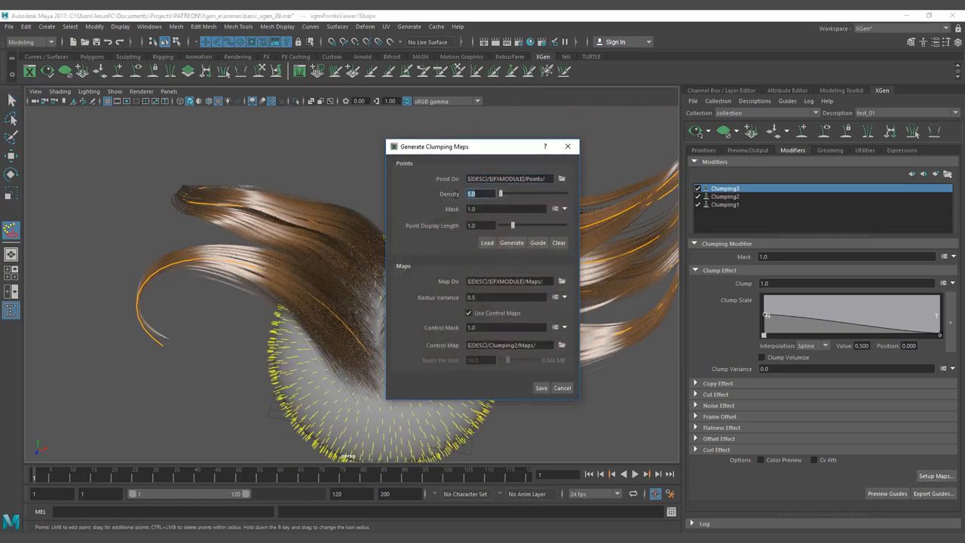
key(Return)
text(0.5)
click(511, 242)
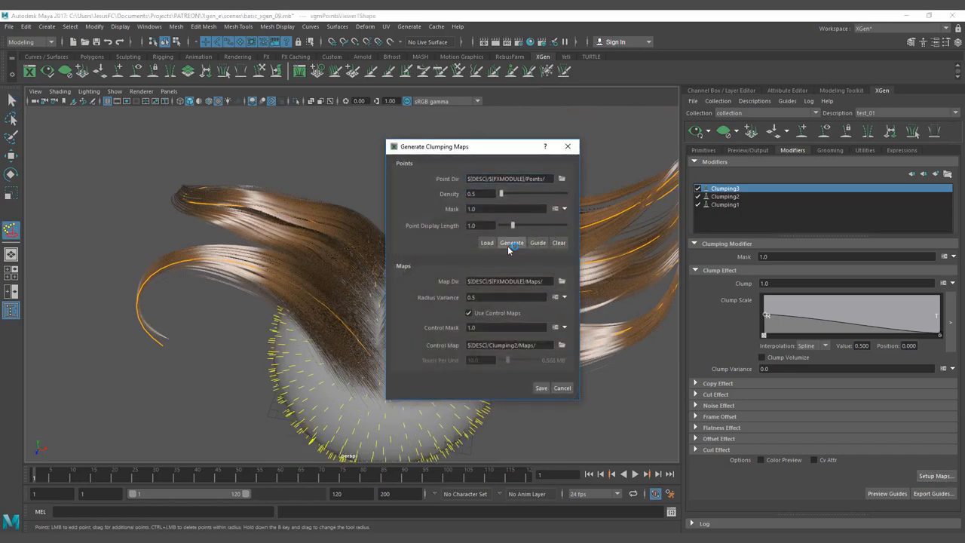
click(541, 388)
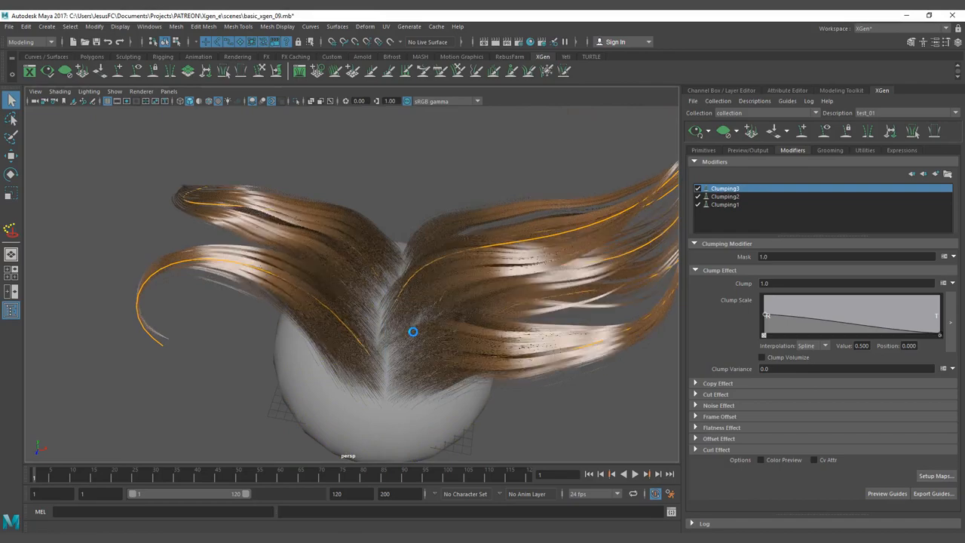
mouse_move(409, 329)
alt+mouse_down()
mouse_move(444, 340)
mouse_move(453, 330)
alt+mouse_up()
Lower Clumping3's Clump strength to .6
alt+right_drag(453, 330, 471, 323)
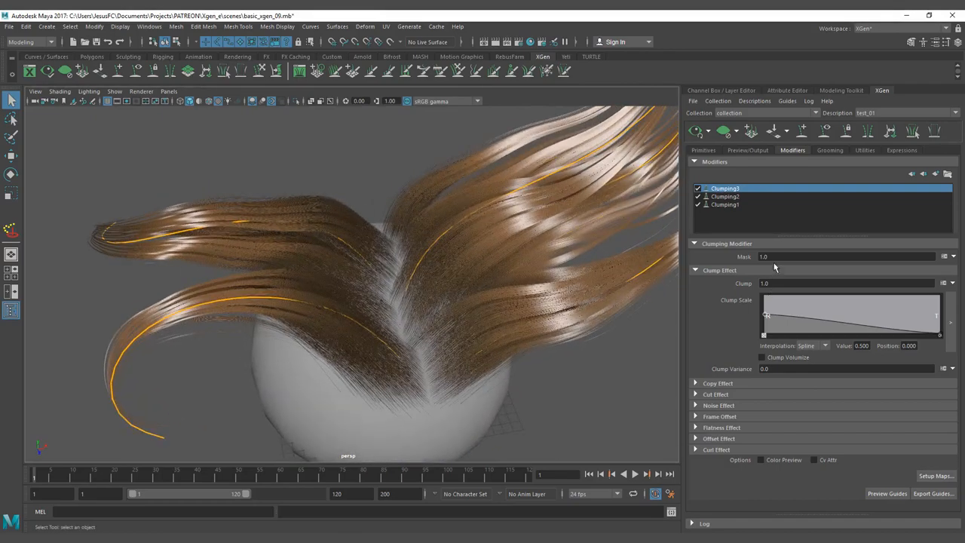
click(777, 284)
text(.6)
key(Return)
scroll(548, 287, up, 3)
mouse_move(548, 287)
alt+mouse_down()
mouse_move(556, 279)
mouse_move(437, 284)
mouse_move(467, 280)
alt+mouse_up()
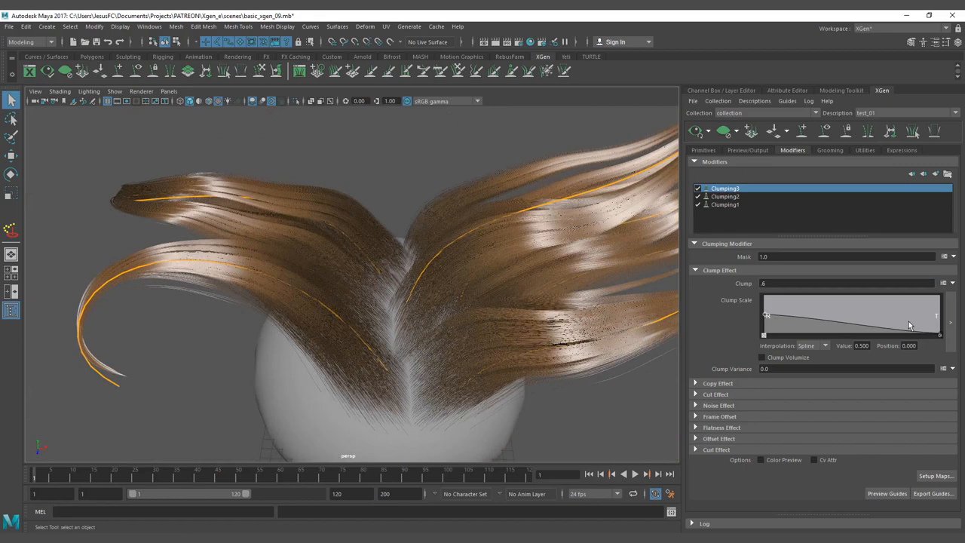
Add a Clump Scale curve point and set the end point value to 0.5
click(872, 321)
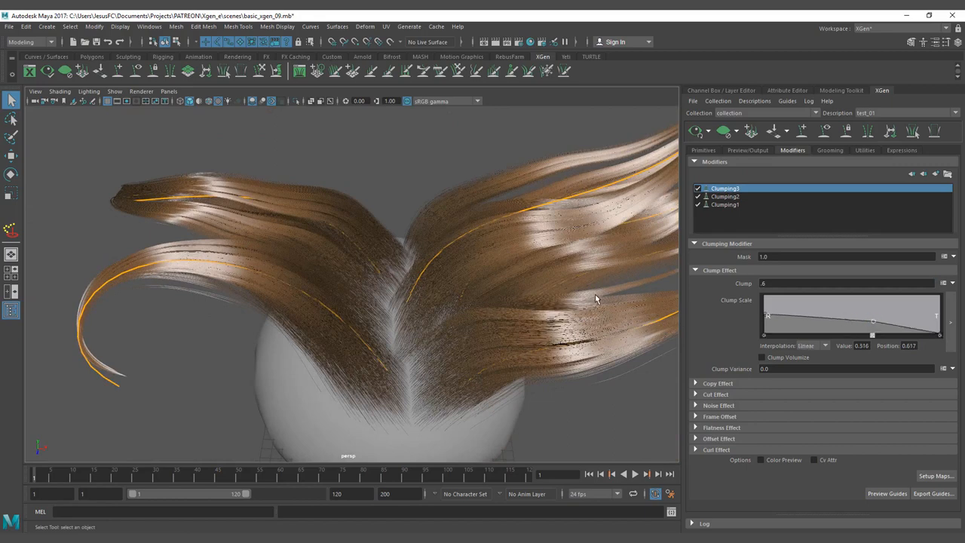
alt+drag(603, 288, 550, 294)
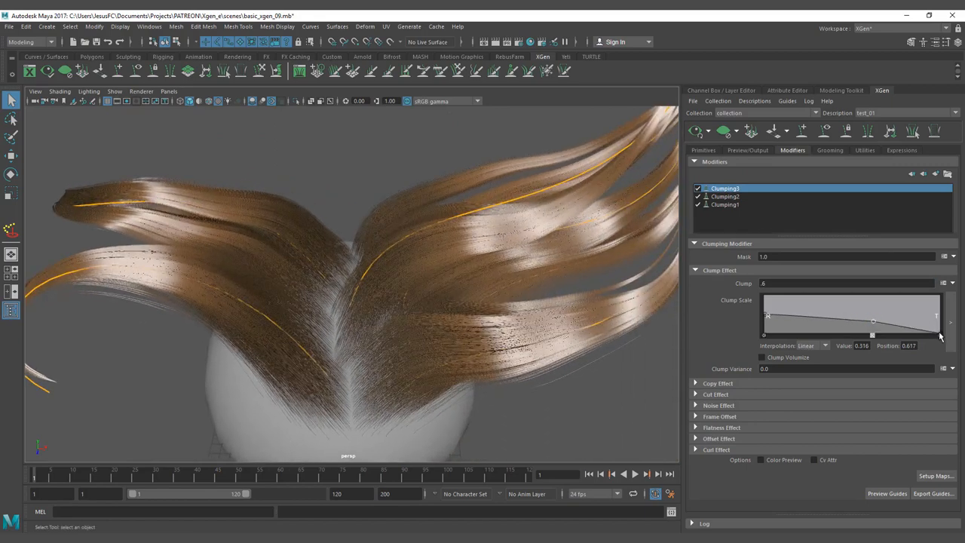
click(939, 334)
click(856, 345)
text(0.5)
key(Return)
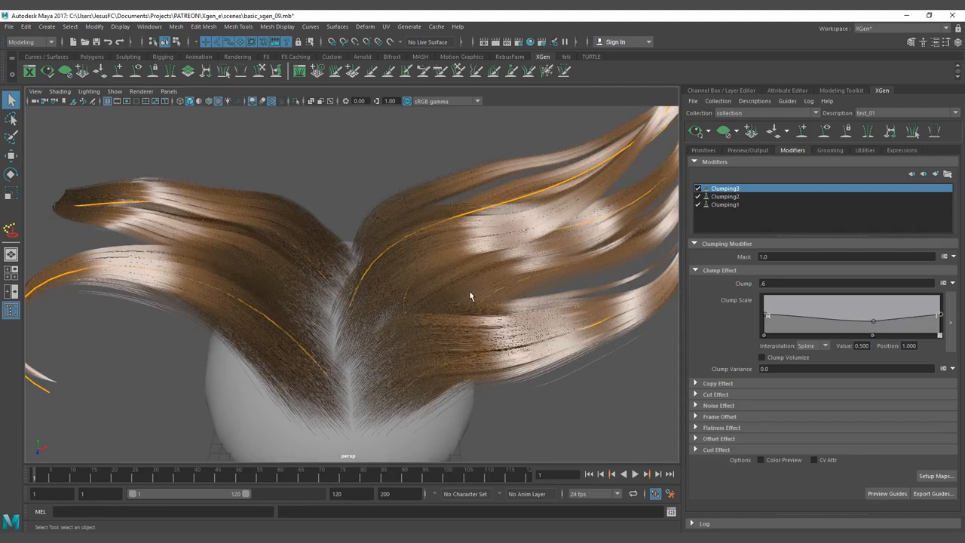
mouse_move(469, 296)
alt+mouse_down()
mouse_move(429, 322)
mouse_move(523, 294)
mouse_move(579, 194)
alt+mouse_up()
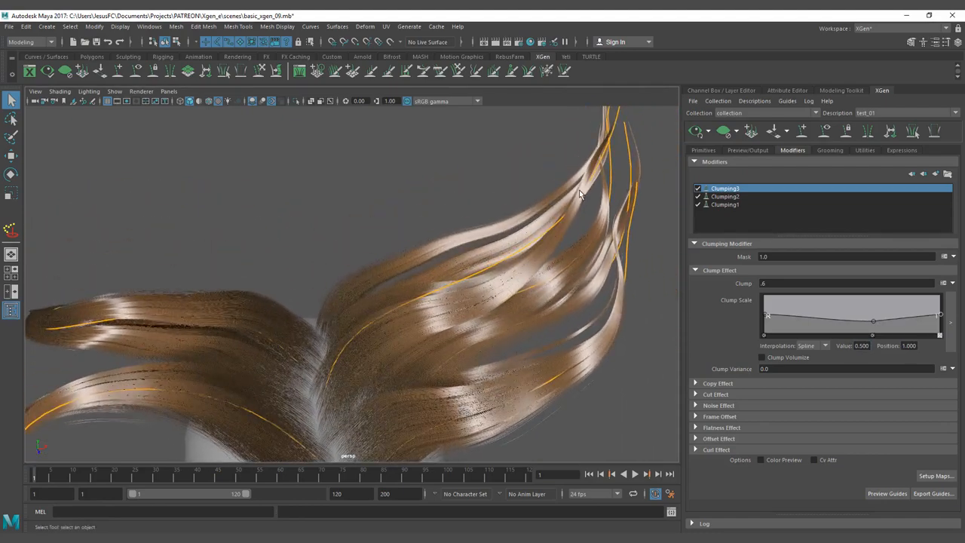
Lower the Clump Scale end point to about 0.32, reshaping the curve
click(939, 318)
drag(876, 324, 872, 325)
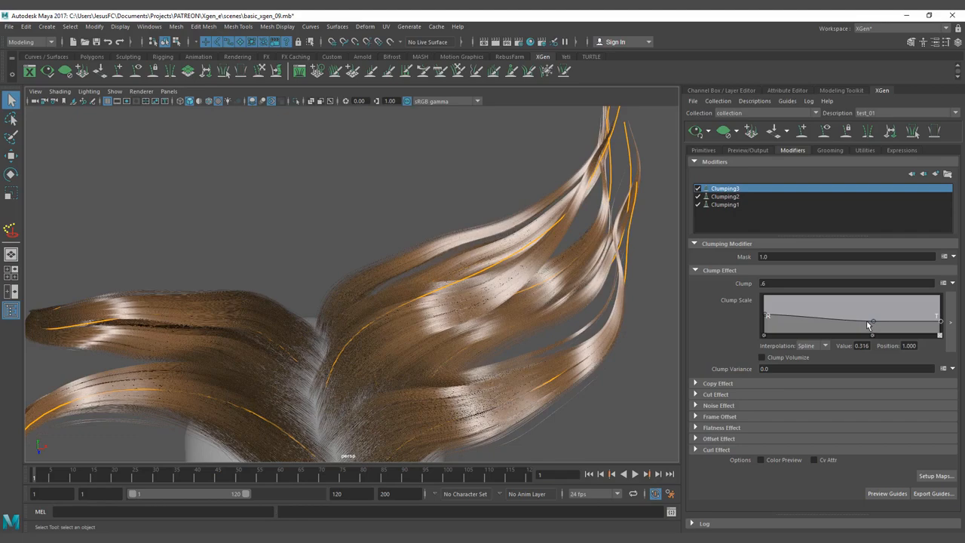
alt+drag(428, 331, 430, 312)
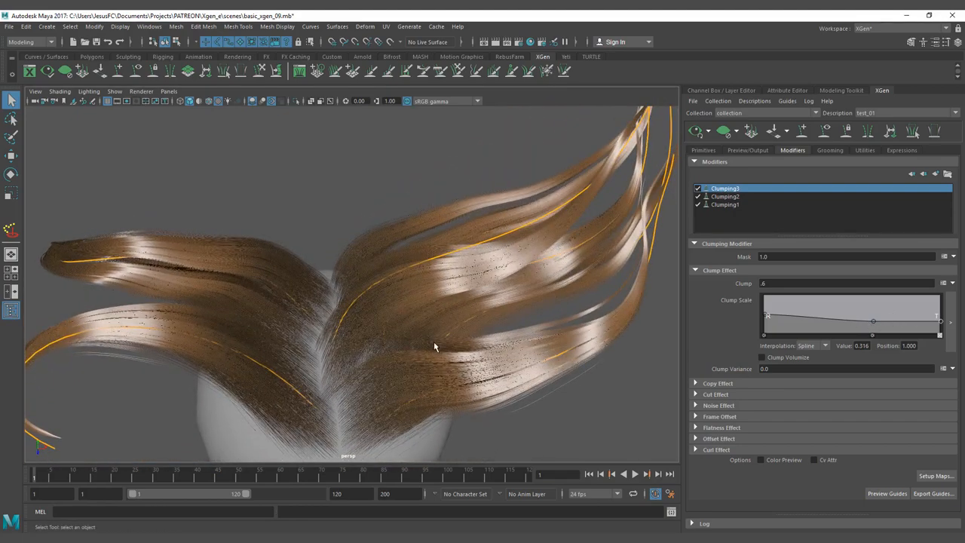
alt+drag(434, 345, 579, 334)
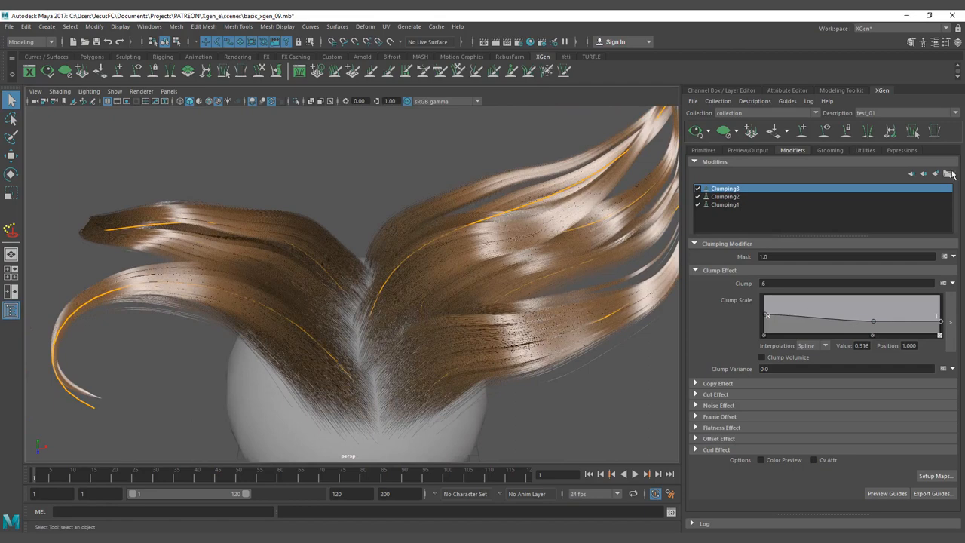
click(948, 173)
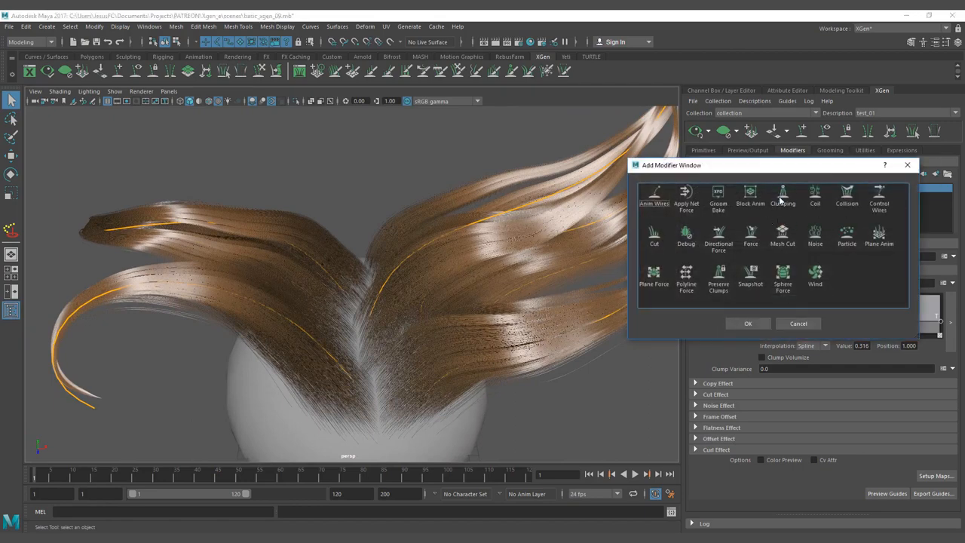
Add a fourth Clumping modifier and generate and save its maps at density 2.0
click(782, 197)
click(748, 323)
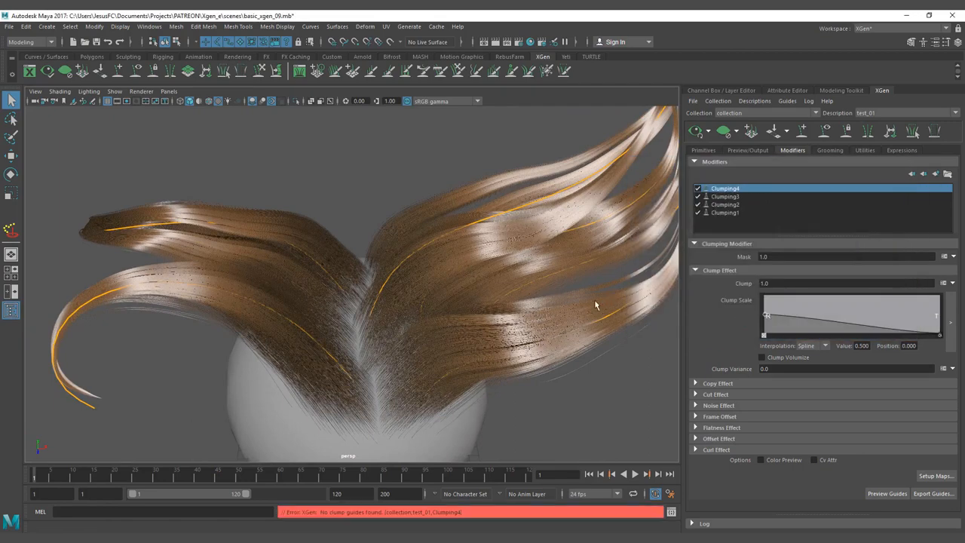
click(935, 476)
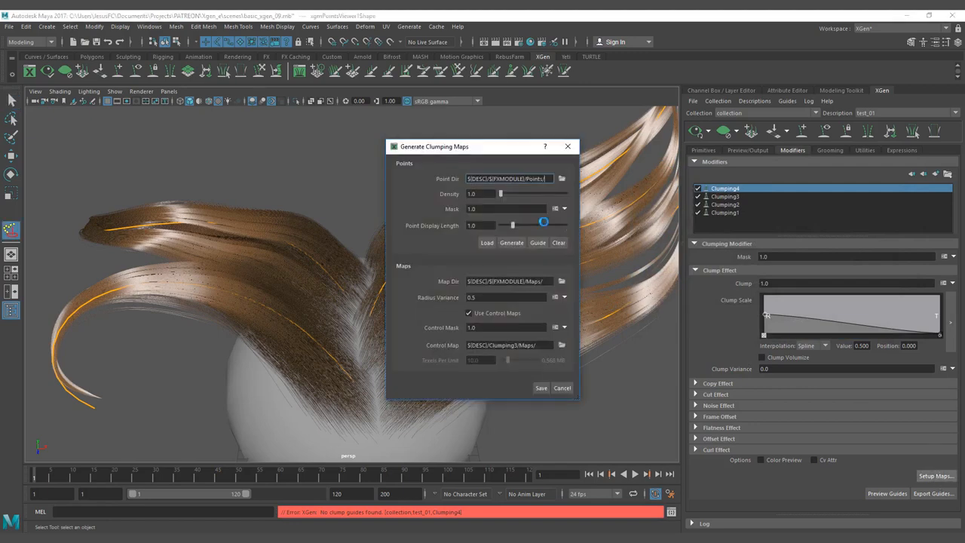
click(511, 242)
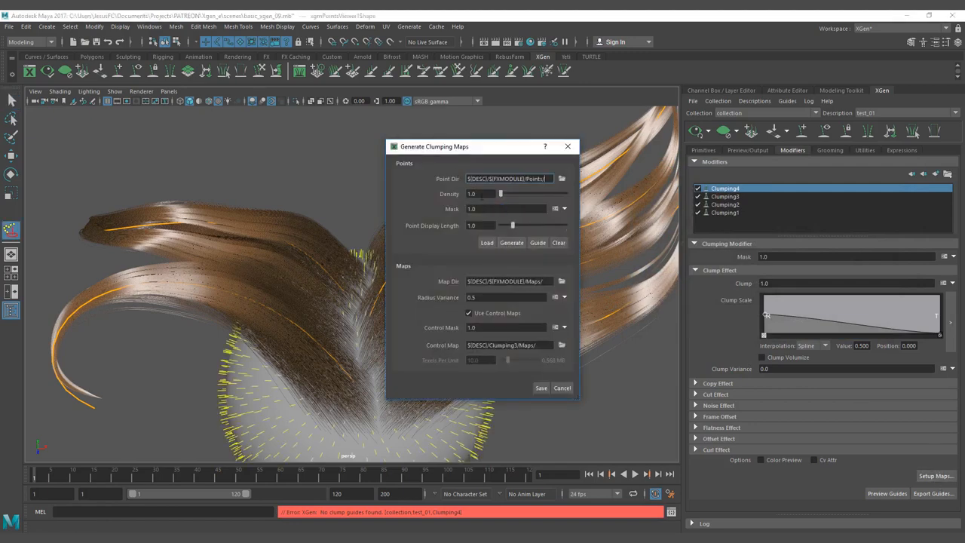
key(Tab)
text(2)
key(Return)
click(511, 242)
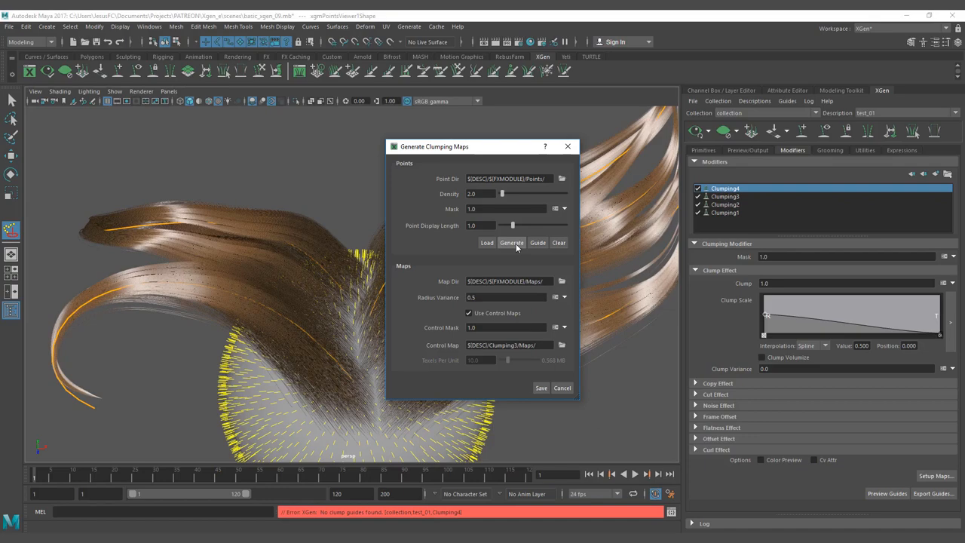
click(541, 387)
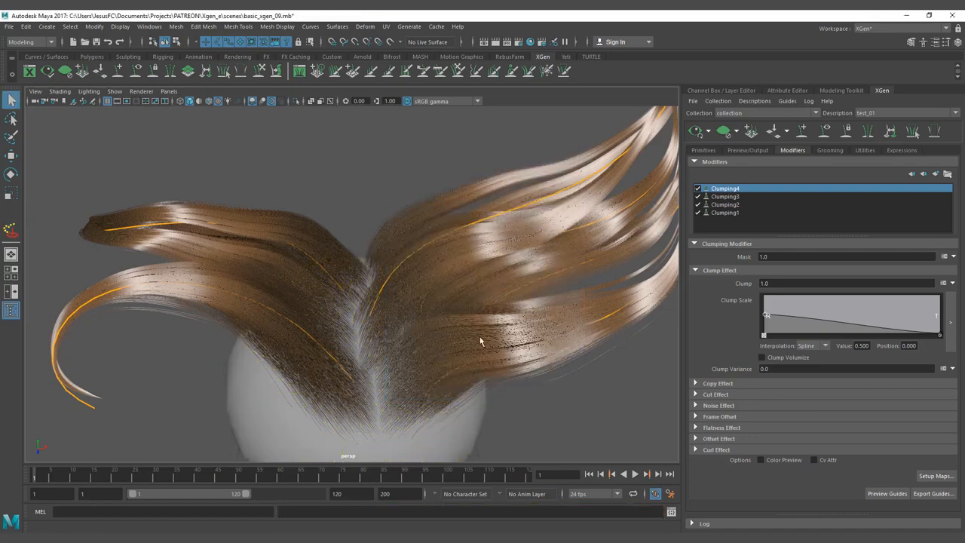
scroll(525, 352, up, 3)
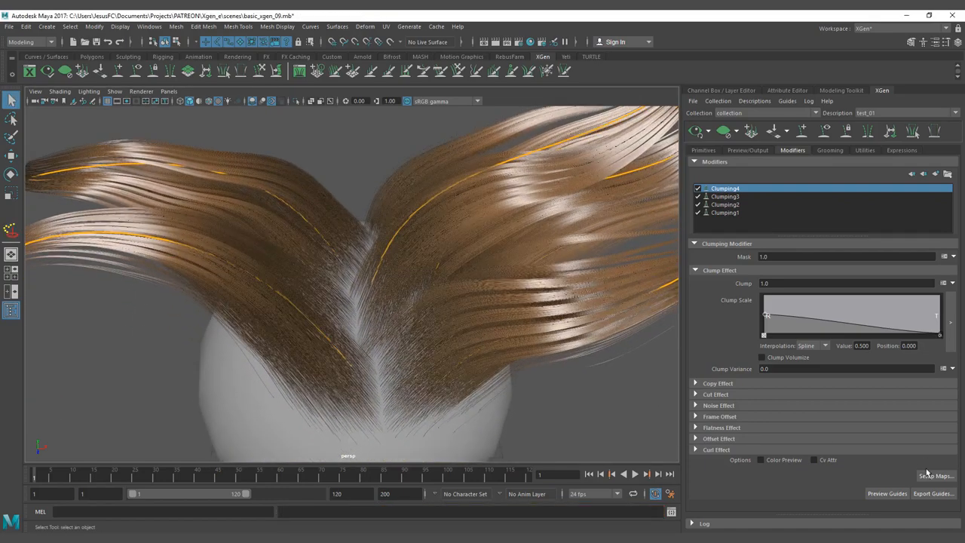
Regenerate and save Clumping4's maps at a density of 10
click(933, 476)
click(475, 194)
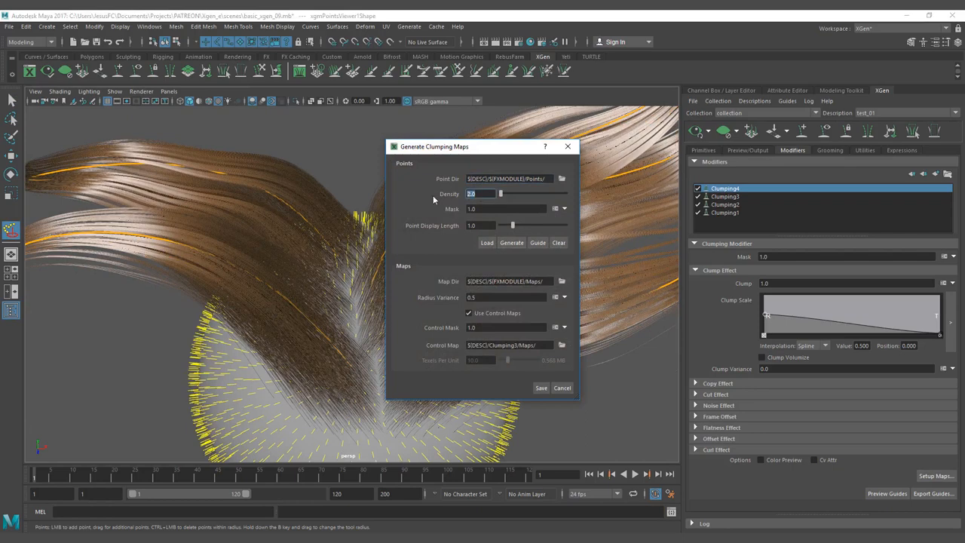
text(10)
key(Return)
click(512, 243)
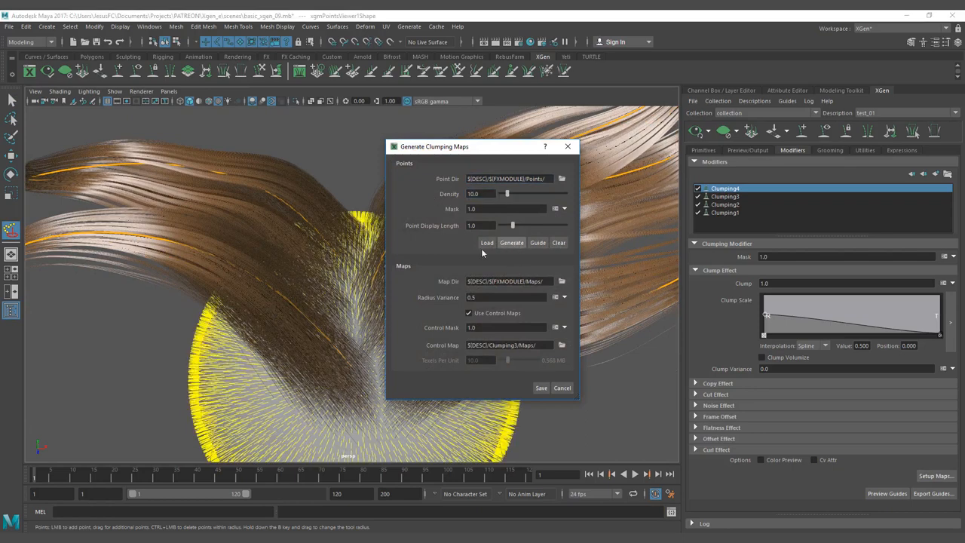
click(541, 387)
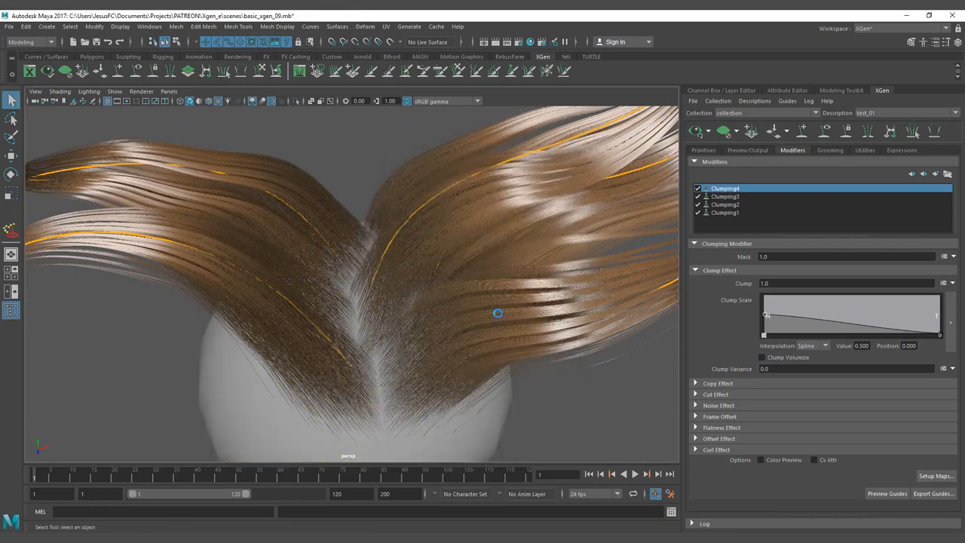
Turn on Color Preview and save Clumping4's maps at a higher density
click(779, 461)
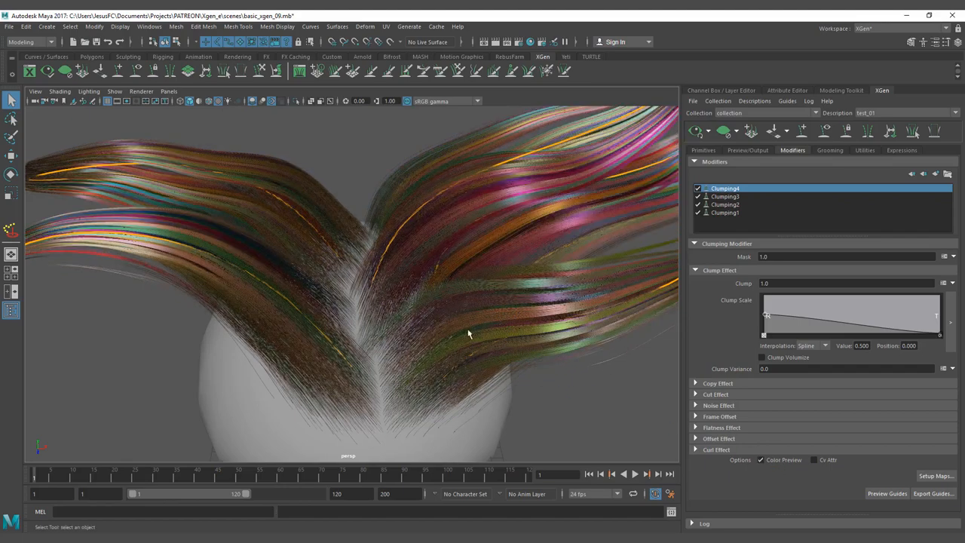
click(935, 476)
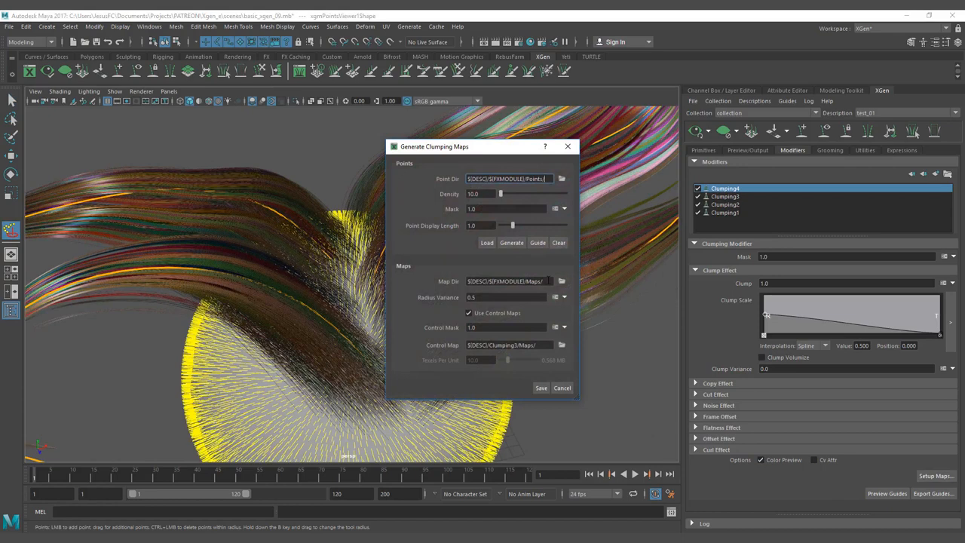
double_click(476, 194)
text(40)
click(540, 388)
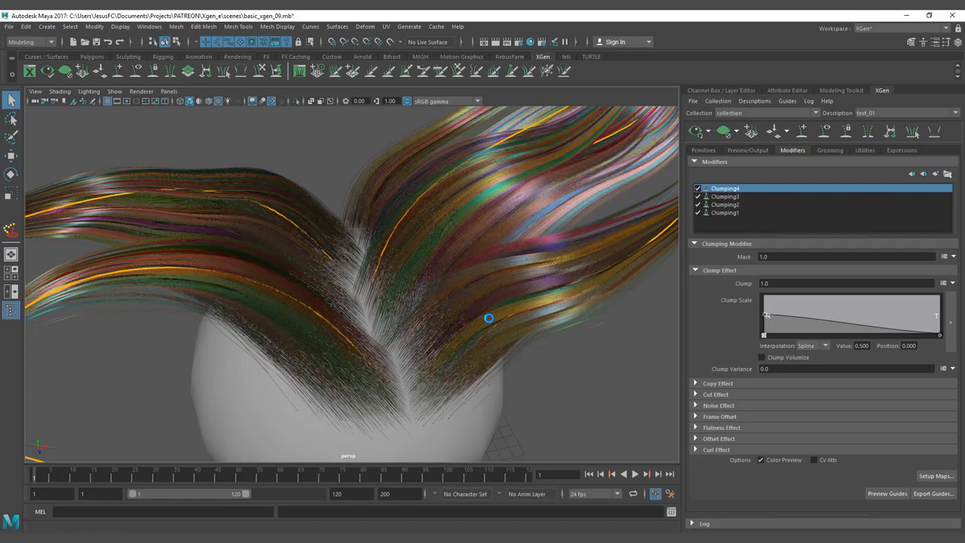
mouse_move(452, 291)
alt+mouse_down()
mouse_move(435, 262)
mouse_move(366, 269)
mouse_move(345, 452)
alt+mouse_up()
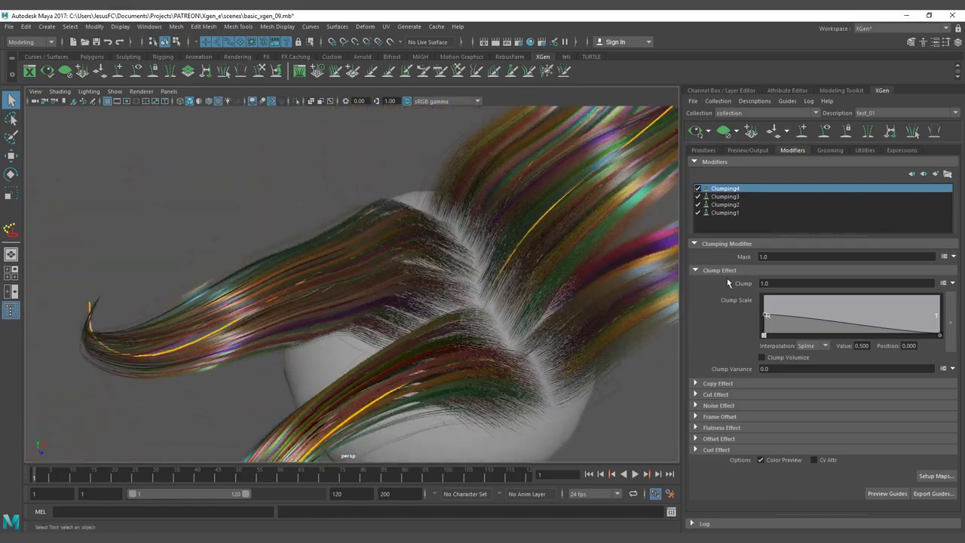
Add a root-side point on the Clump Scale curve and set its value to 0.4
click(775, 321)
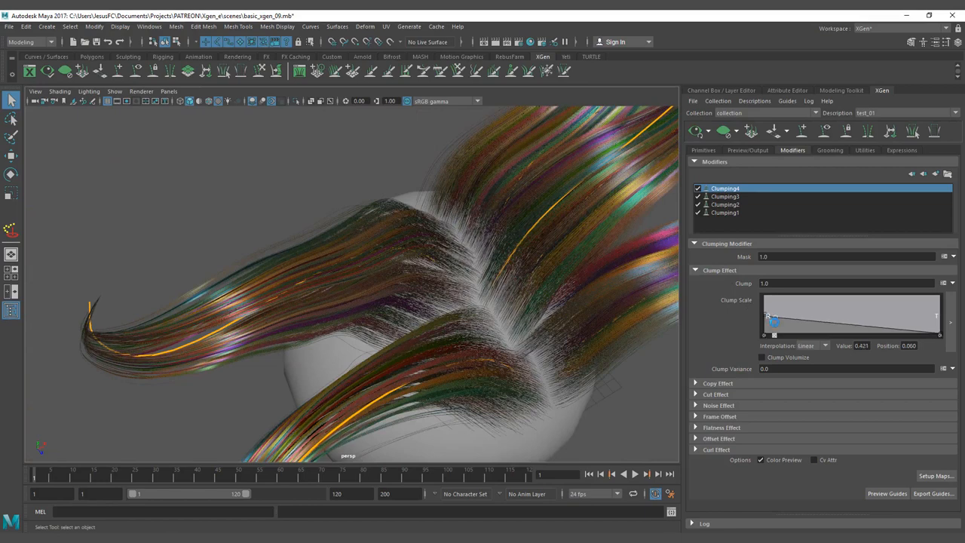
drag(773, 320, 774, 324)
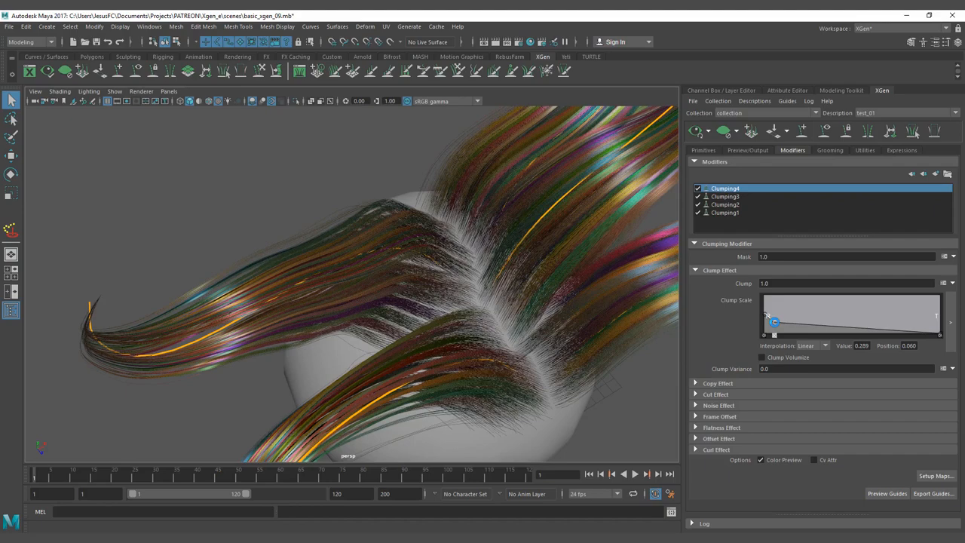
mouse_move(620, 310)
alt+mouse_down()
mouse_move(545, 302)
mouse_move(510, 284)
mouse_move(542, 299)
alt+mouse_up()
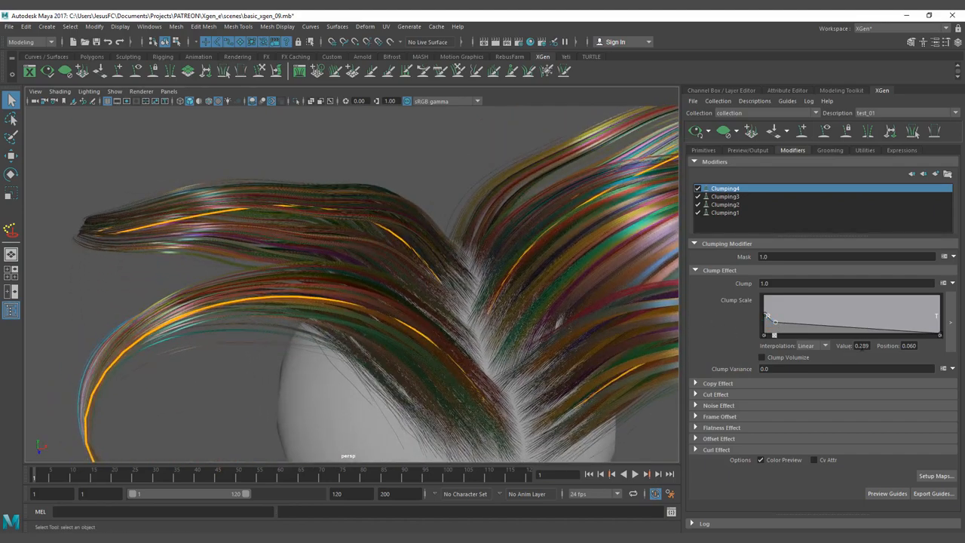
double_click(860, 345)
text(0.4)
key(Return)
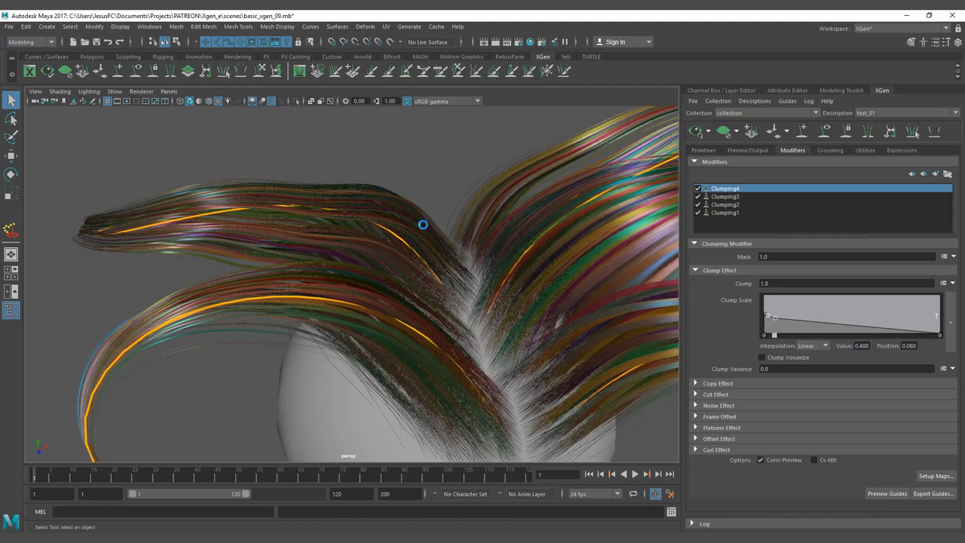
mouse_move(517, 233)
alt+mouse_down()
mouse_move(526, 256)
mouse_move(495, 216)
mouse_move(570, 221)
alt+mouse_up()
Set the hair description's Density to 80 in the Primitives tab
click(704, 150)
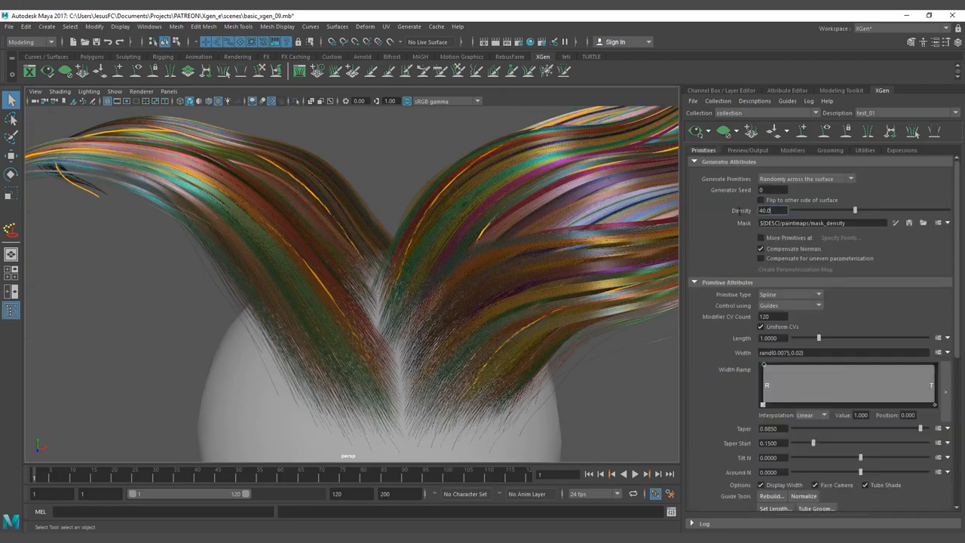
click(763, 210)
key(Return)
mouse_move(506, 251)
alt+mouse_down()
mouse_move(527, 271)
mouse_move(509, 264)
alt+mouse_up()
Regenerate and save Clumping4's clump maps at a sparser point density of 10
click(790, 150)
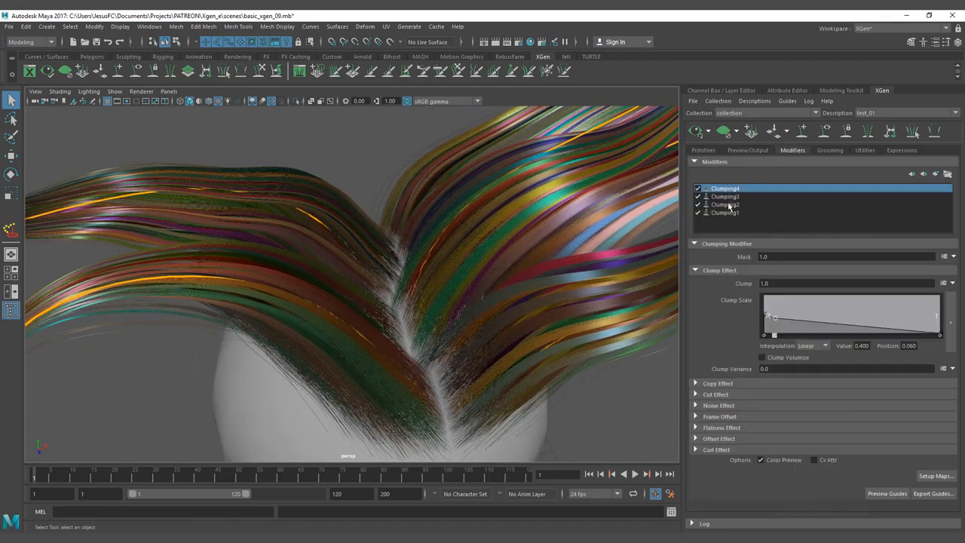
click(934, 475)
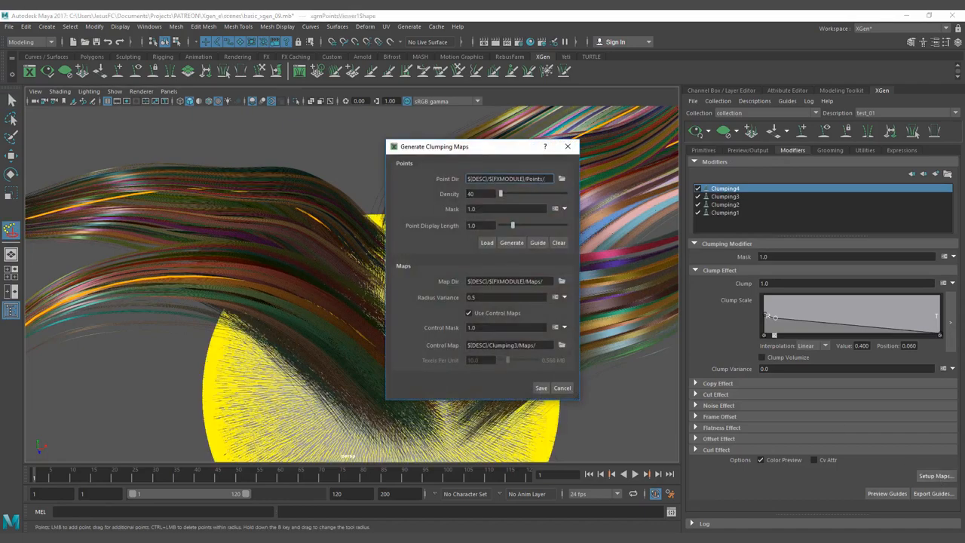
text(10)
key(Return)
click(510, 242)
click(540, 388)
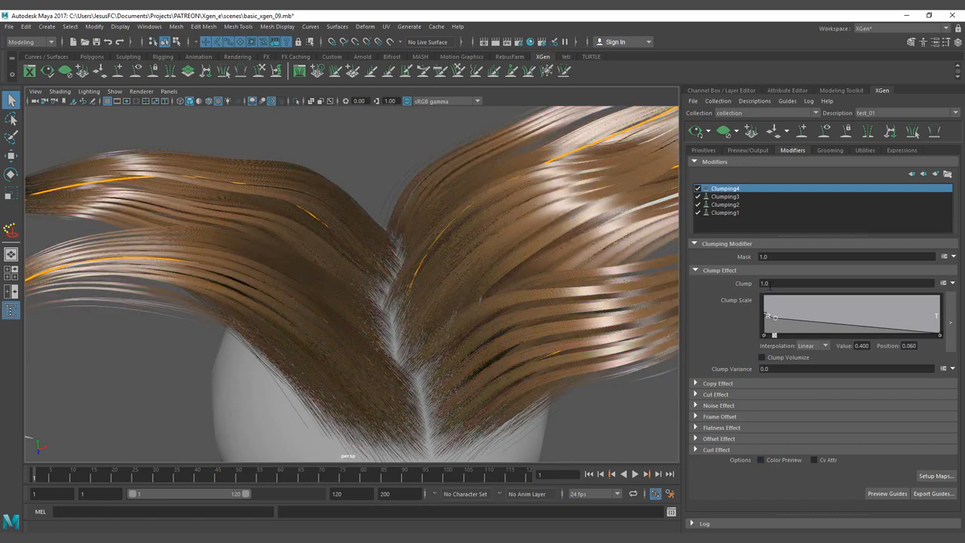
Reshape the clump scale curve point to value 0.5 at position 0.2
double_click(866, 349)
text(0.5)
key(Return)
double_click(906, 345)
text(0.1)
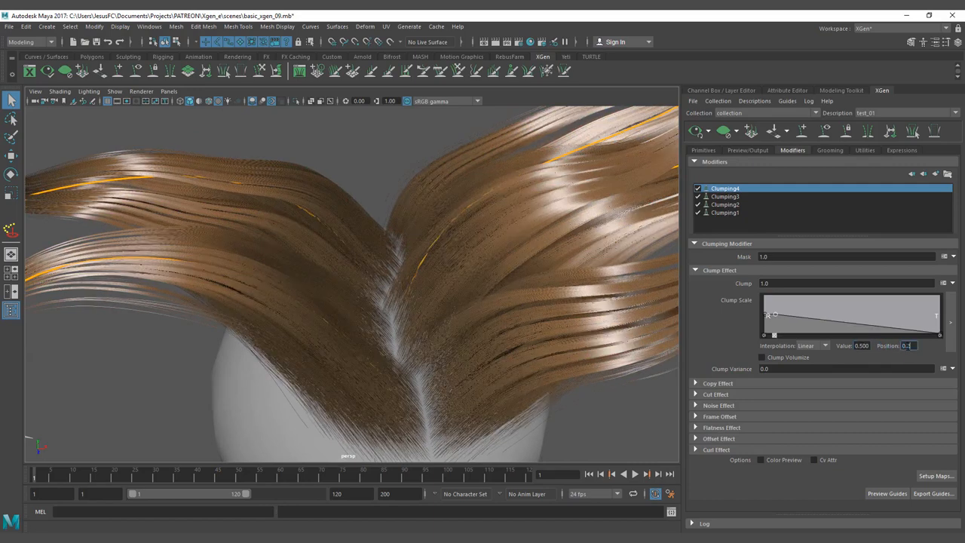
key(Return)
alt+drag(551, 315, 571, 319)
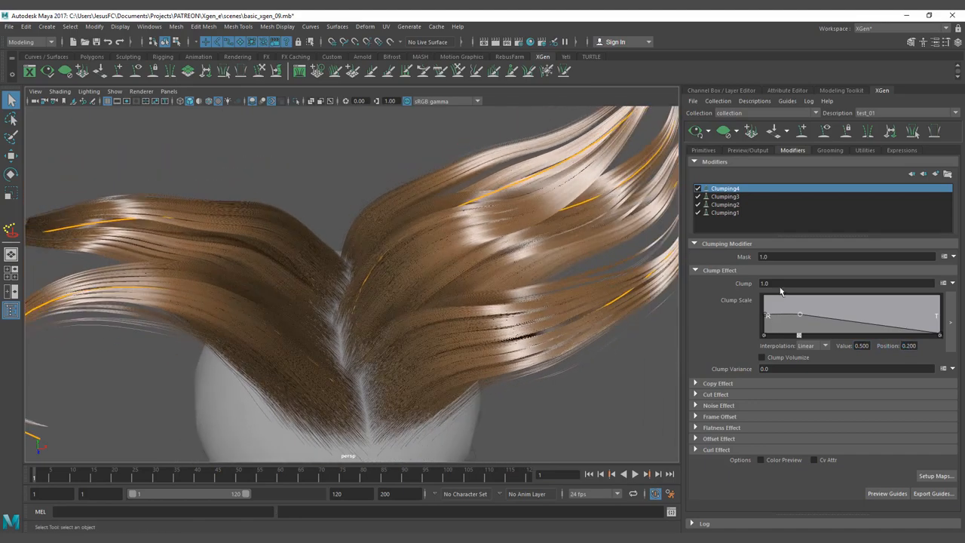
Halve the clump amount to .5 and inspect the re-clumped hair from several angles
drag(780, 284, 712, 281)
text(.5)
key(Return)
alt+drag(454, 257, 395, 295)
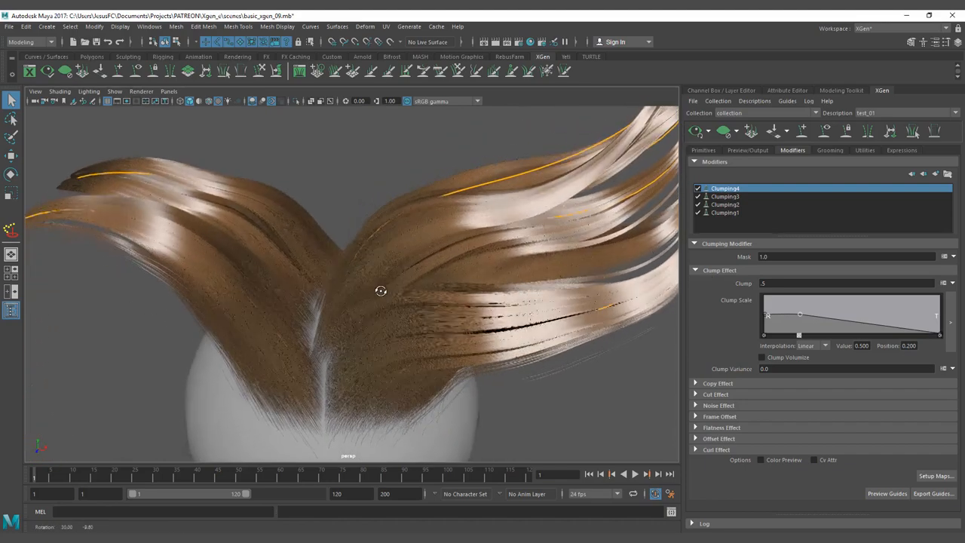
alt+drag(395, 295, 389, 286)
mouse_move(589, 296)
alt+mouse_down()
mouse_move(573, 300)
mouse_move(491, 267)
mouse_move(542, 282)
mouse_move(370, 267)
mouse_move(334, 281)
mouse_move(353, 269)
alt+mouse_up()
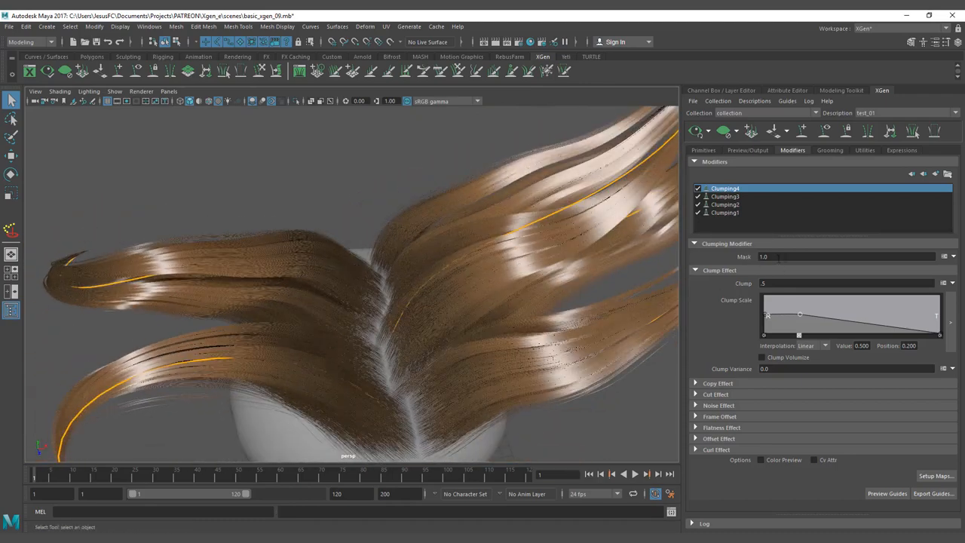
Set the mask to .8, then drive it with the expression rand(0,1) to randomise clumping
drag(778, 257, 734, 257)
text(.8)
key(Return)
click(778, 257)
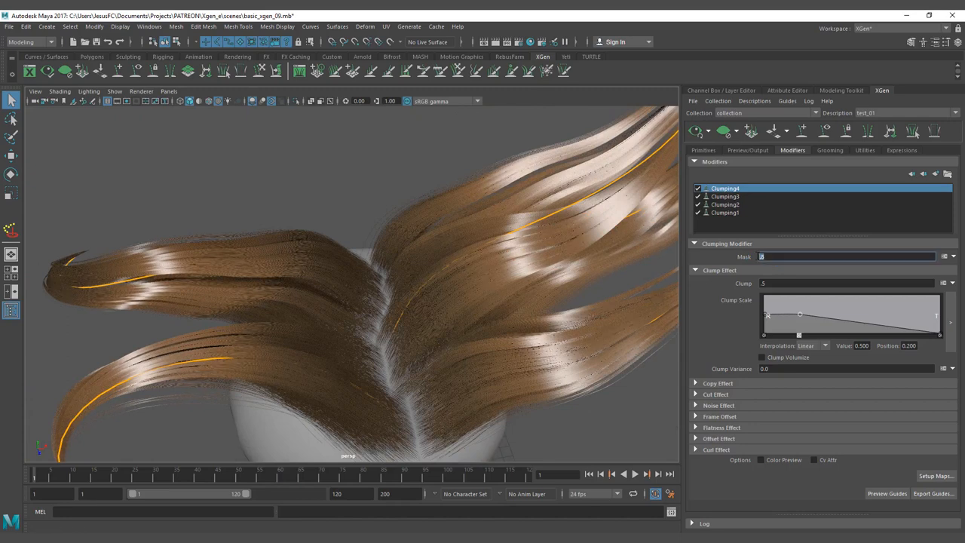
click(943, 257)
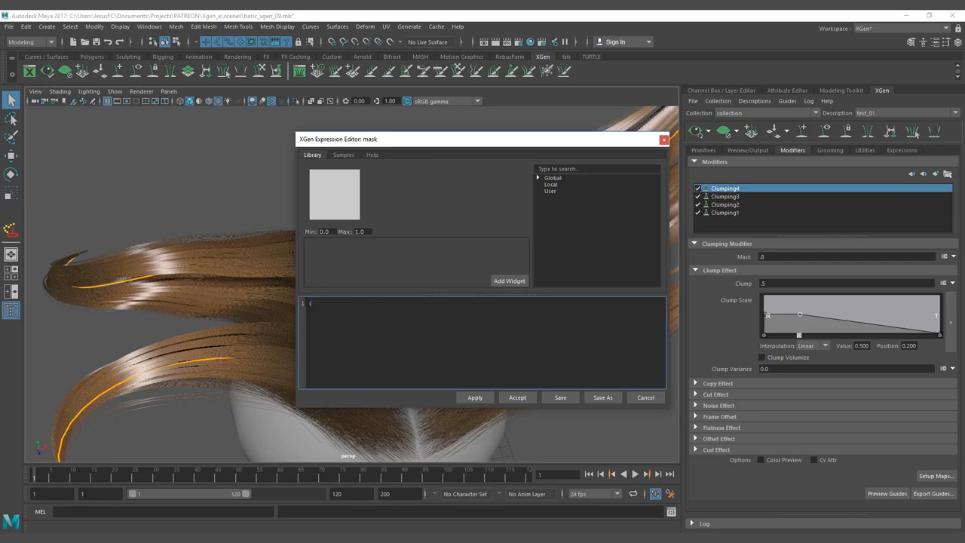
text(rand)
text((0,1)
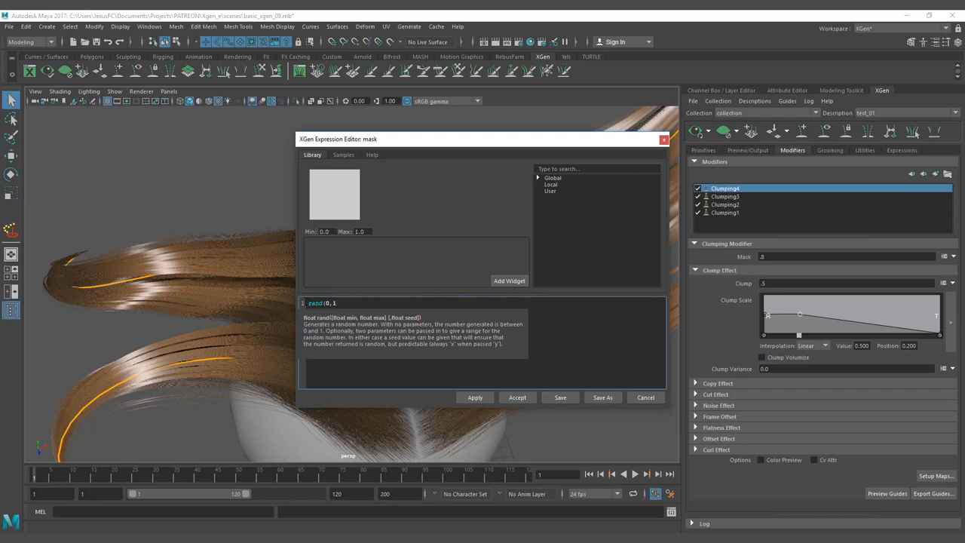
text())
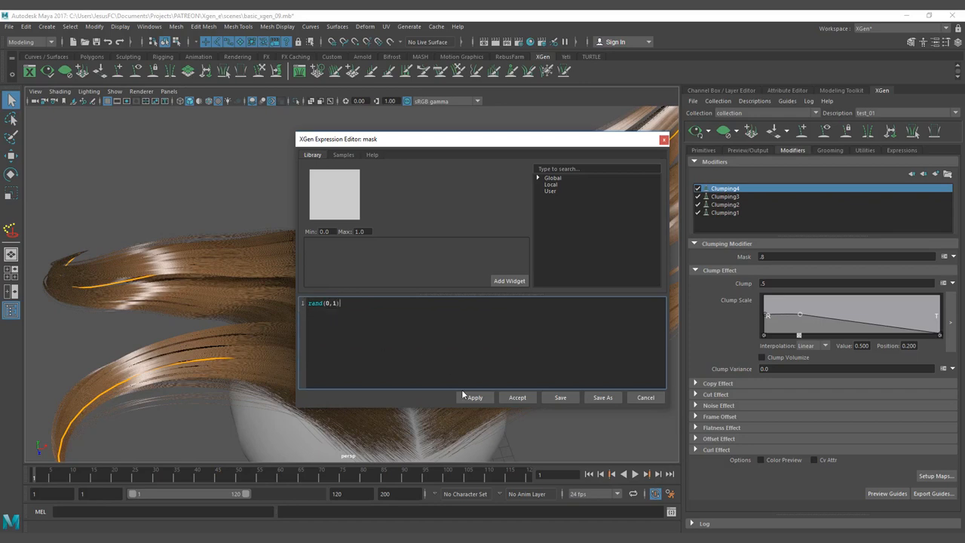
click(517, 398)
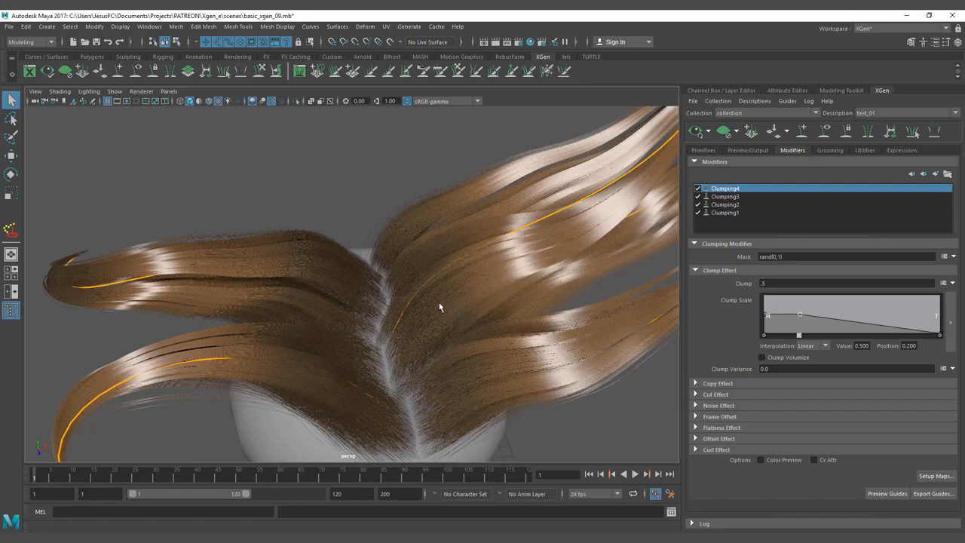
alt+drag(441, 306, 452, 299)
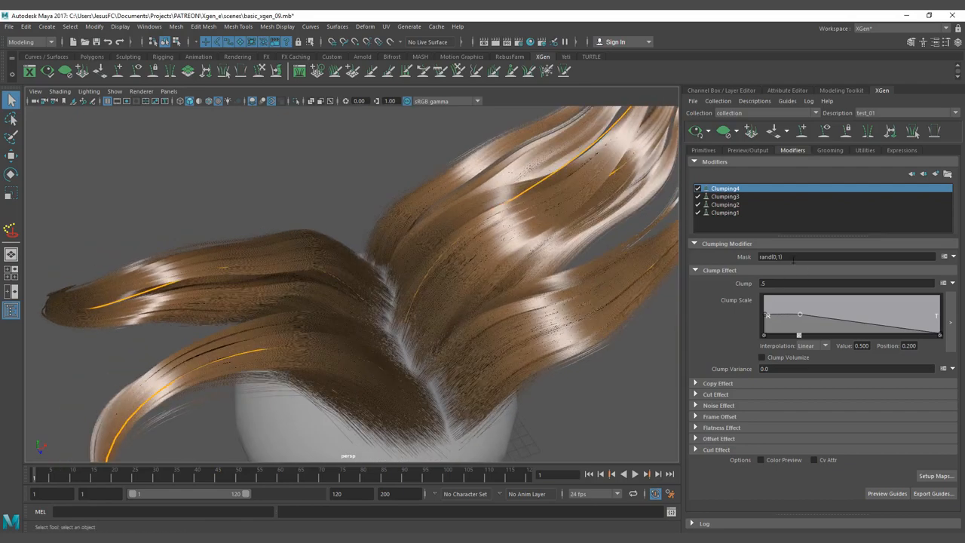
Replace the clump amount with the expression rand(0,1) and apply it
click(942, 283)
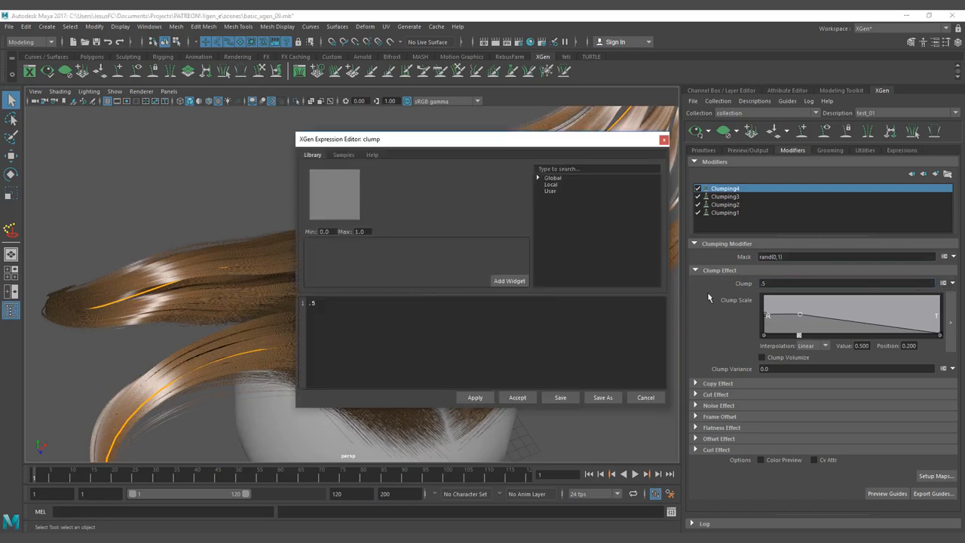
click(573, 354)
key(ctrl+a)
text(rand(0,1))
click(473, 399)
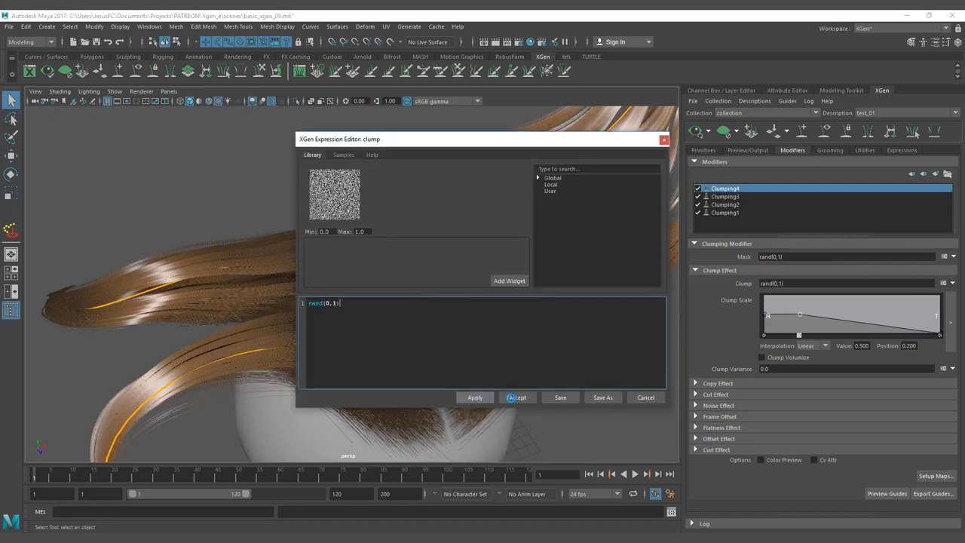
Try rand(0,5), then settle on rand(0,0.5) as the clump expression and accept it
double_click(335, 303)
text(5)
click(473, 397)
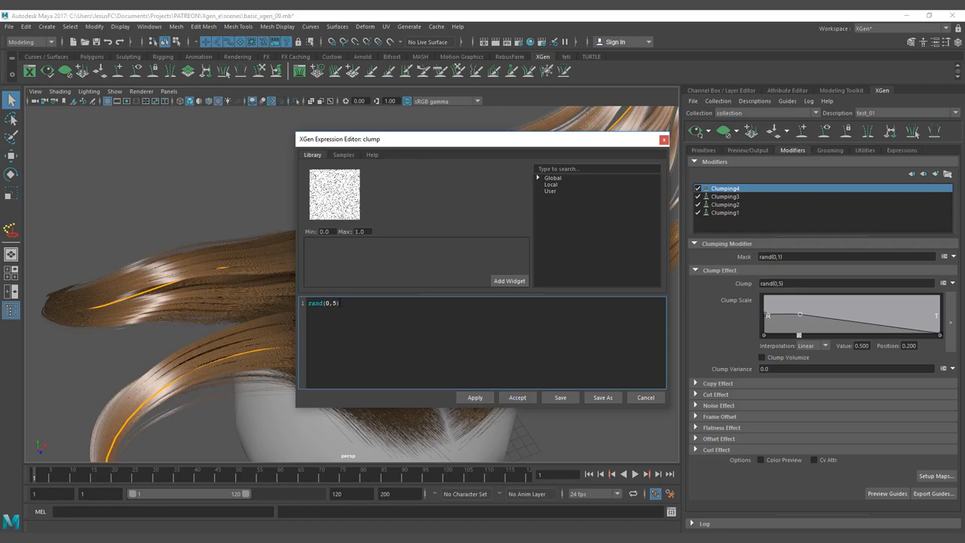
text(0.)
click(472, 397)
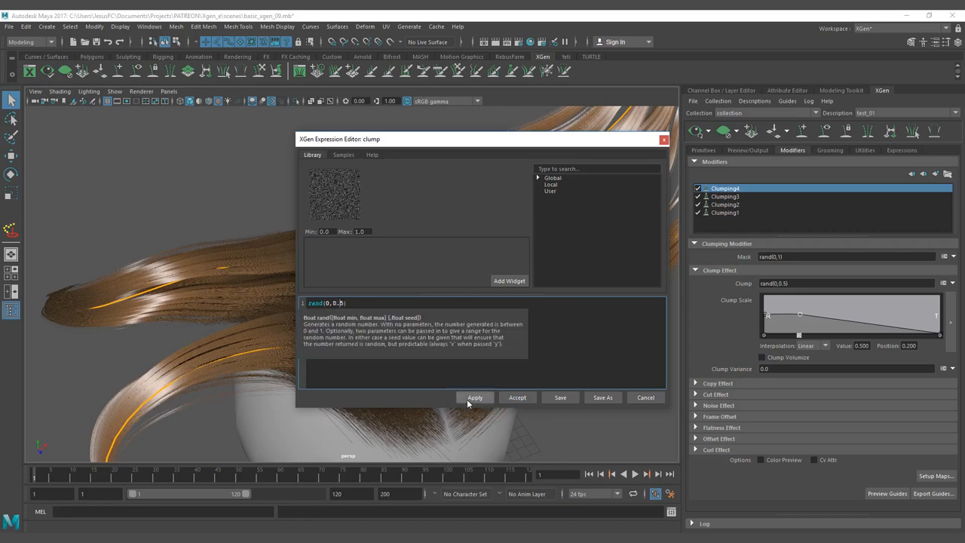
click(517, 398)
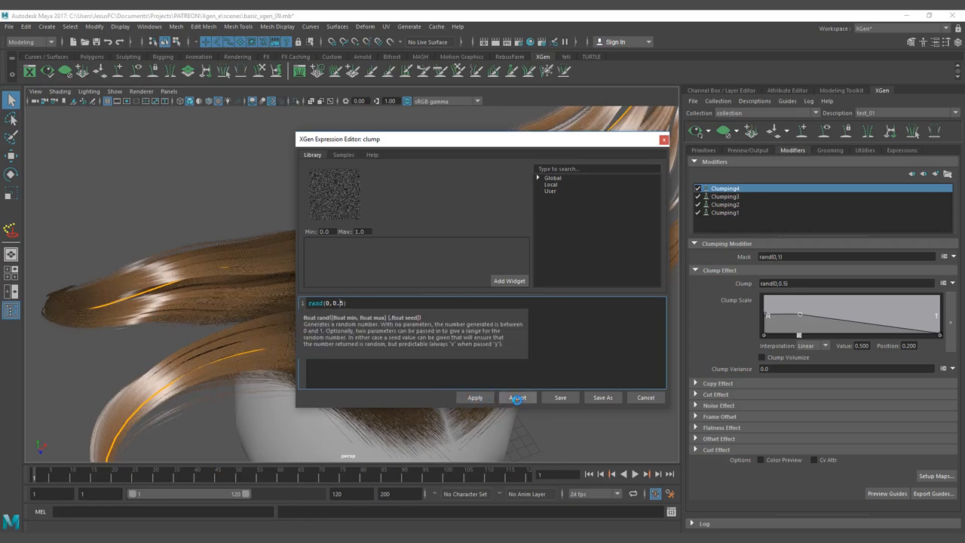
Add a fifth Clumping modifier and generate and save its initial clump maps
click(936, 174)
click(783, 196)
click(742, 324)
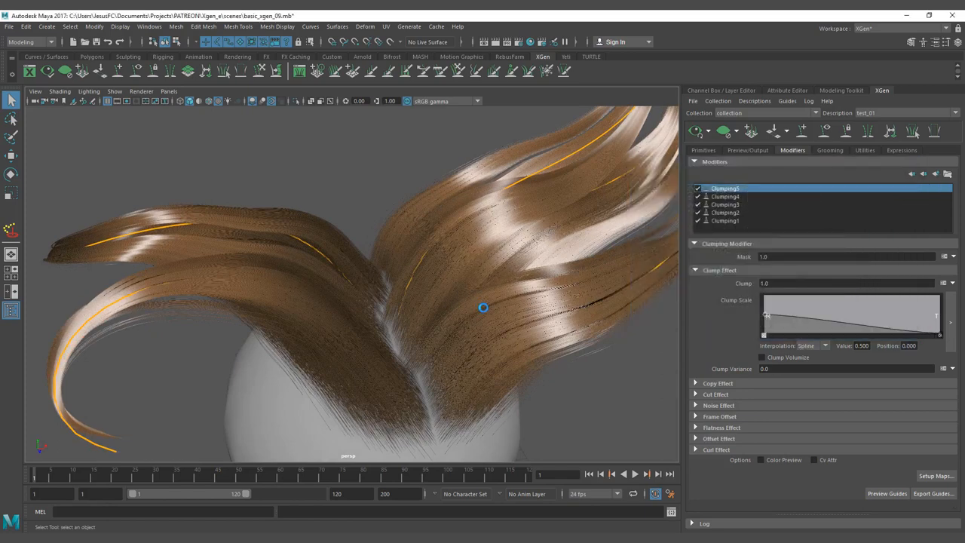
click(936, 476)
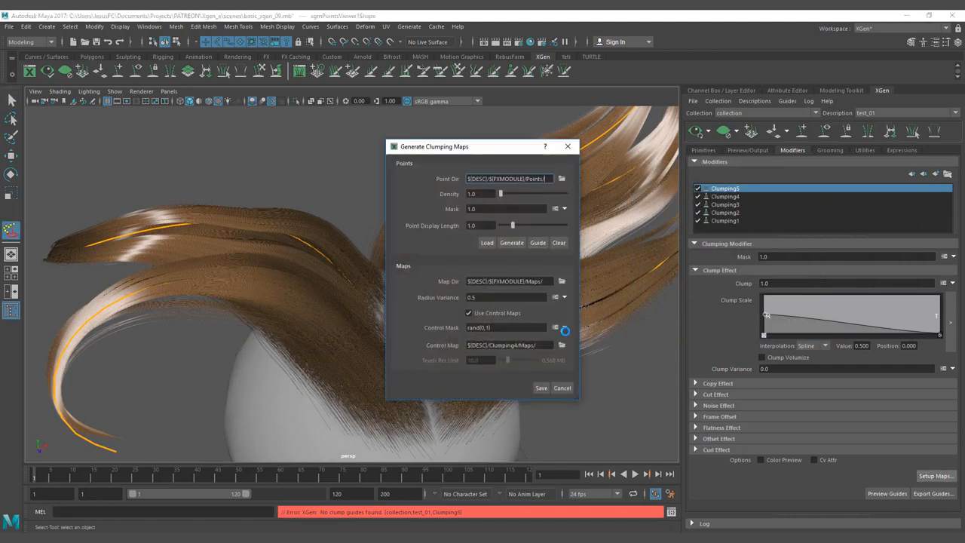
click(515, 246)
click(542, 389)
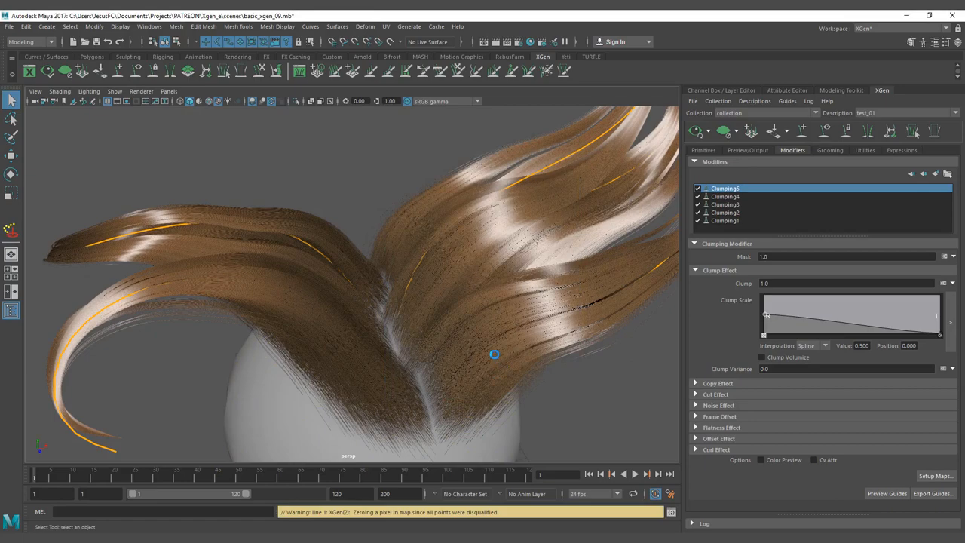
alt+drag(490, 355, 477, 342)
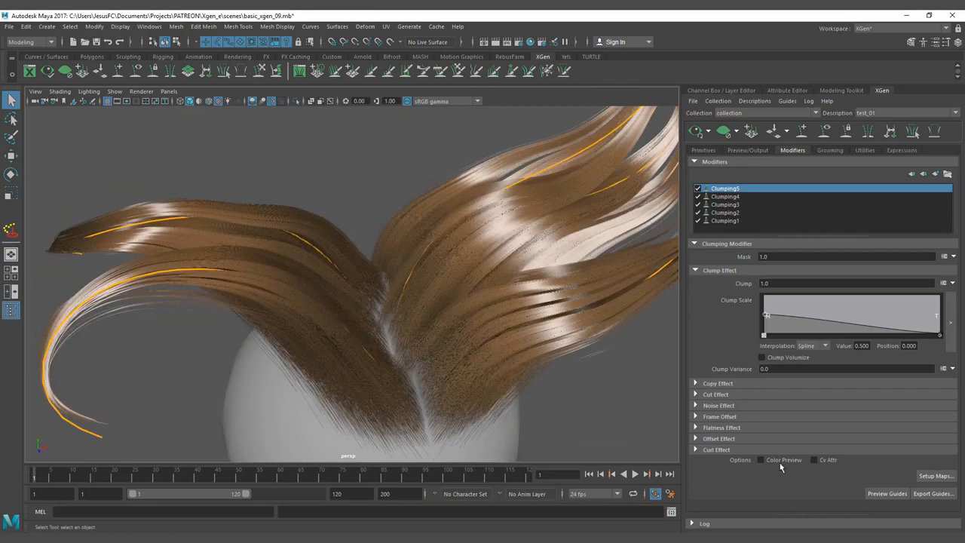
Turn on colour preview and regenerate Clumping5's clump maps at density 10
click(760, 459)
mouse_move(537, 327)
alt+mouse_down()
mouse_move(523, 328)
mouse_move(567, 331)
alt+mouse_up()
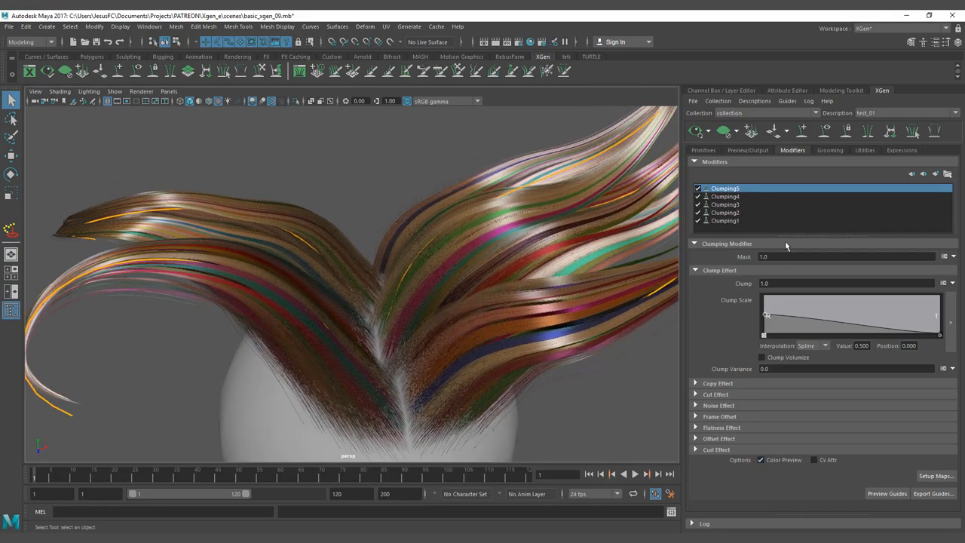
click(939, 475)
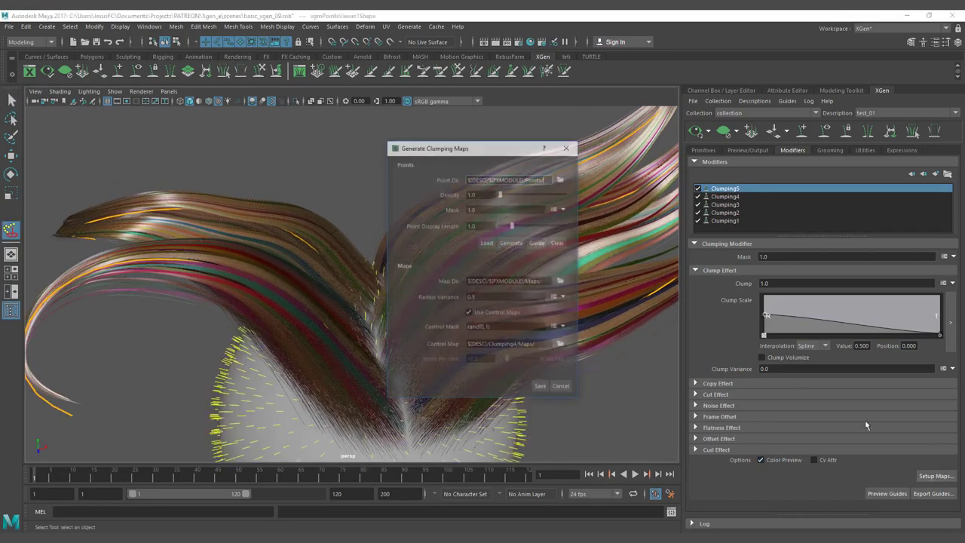
double_click(467, 193)
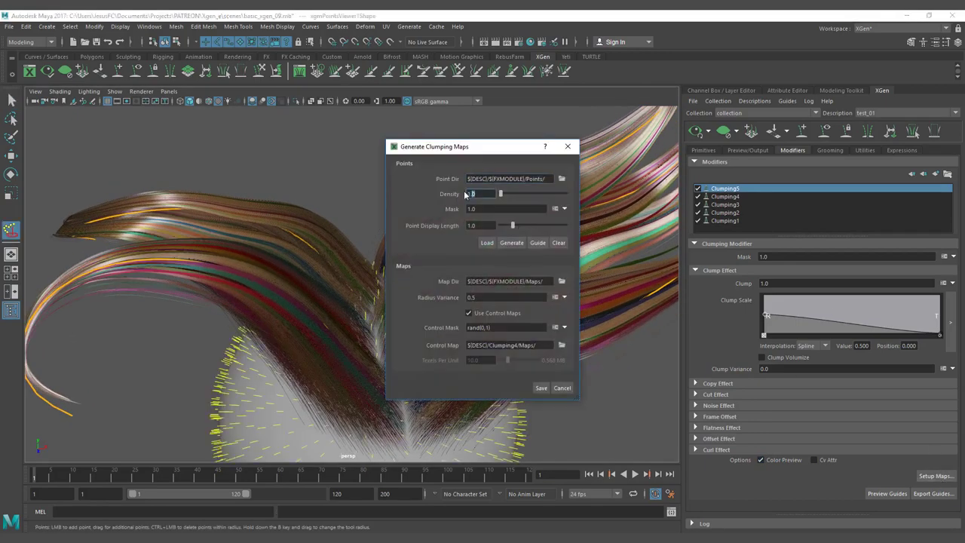
text(10)
key(Return)
click(508, 243)
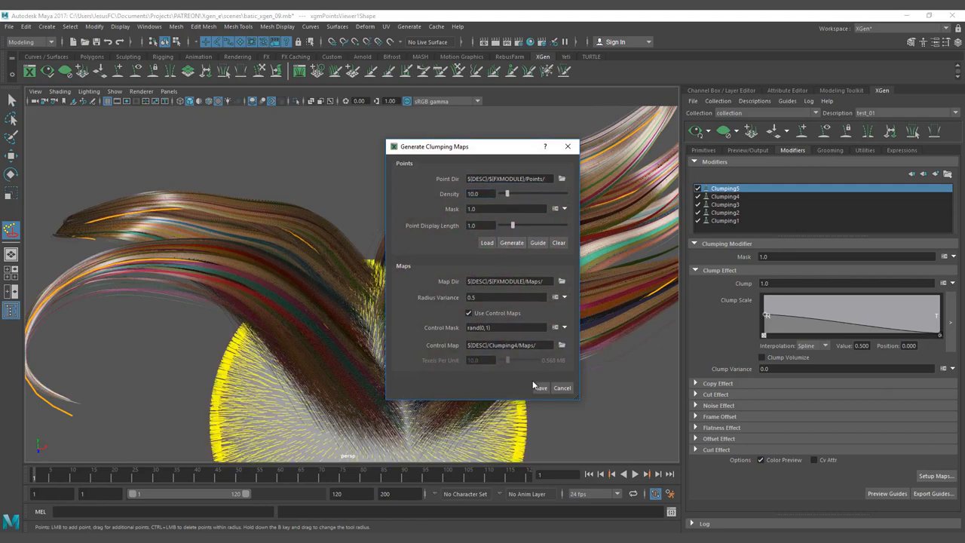
click(540, 388)
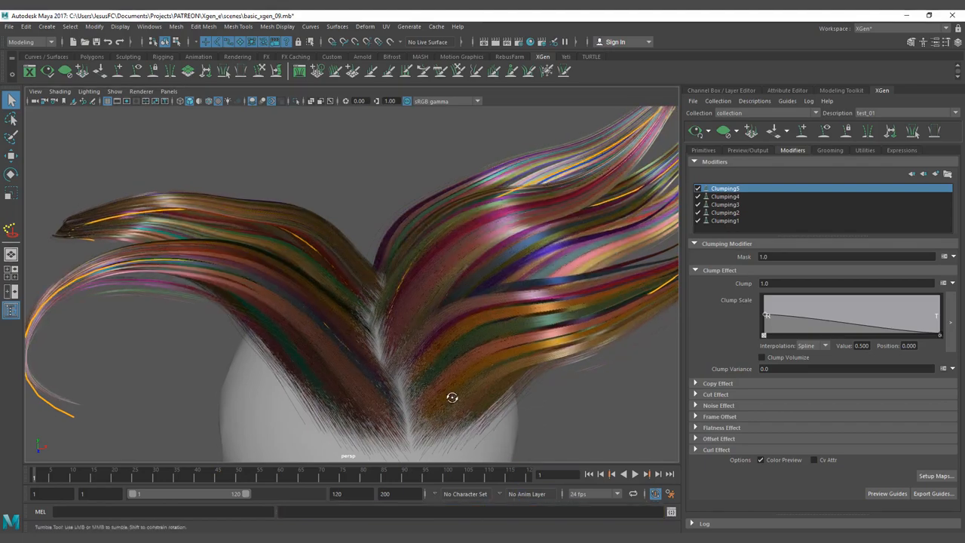
mouse_move(452, 398)
alt+mouse_down()
mouse_move(442, 317)
mouse_move(409, 306)
mouse_move(442, 291)
mouse_move(416, 297)
mouse_move(439, 305)
alt+mouse_up()
Disable Clumping5 and give Clumping4 an initial noise amount of 5
click(697, 189)
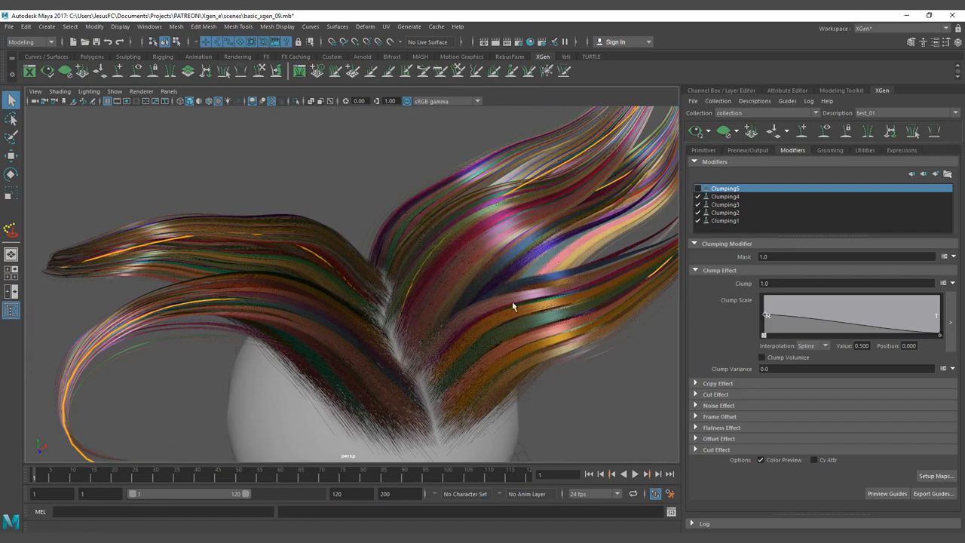
mouse_move(511, 300)
alt+mouse_down()
mouse_move(526, 334)
mouse_move(515, 312)
mouse_move(543, 309)
alt+mouse_up()
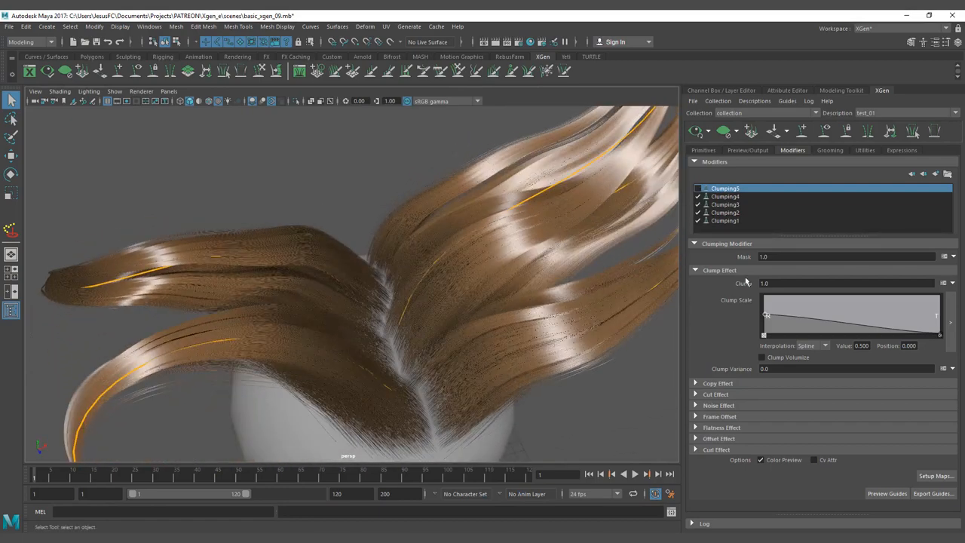
click(727, 197)
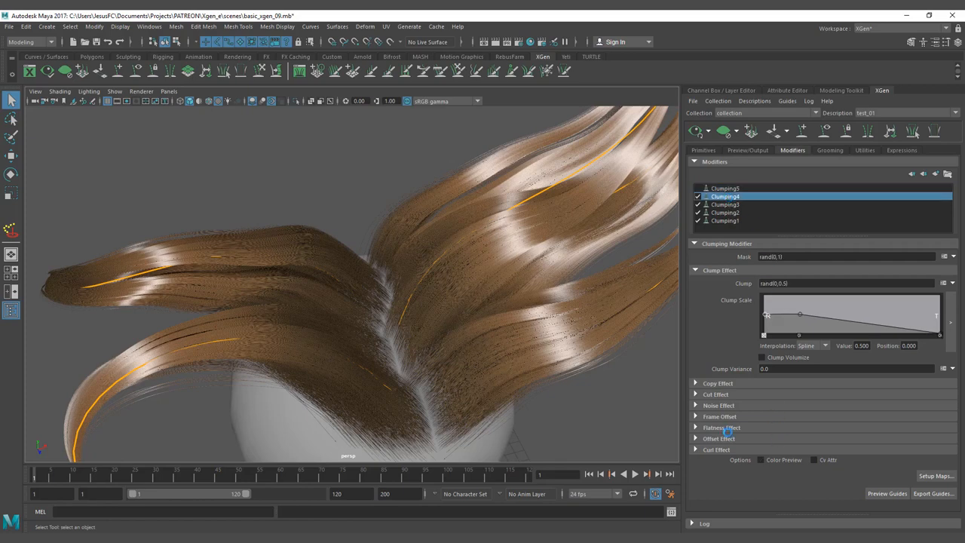
click(719, 406)
text(5)
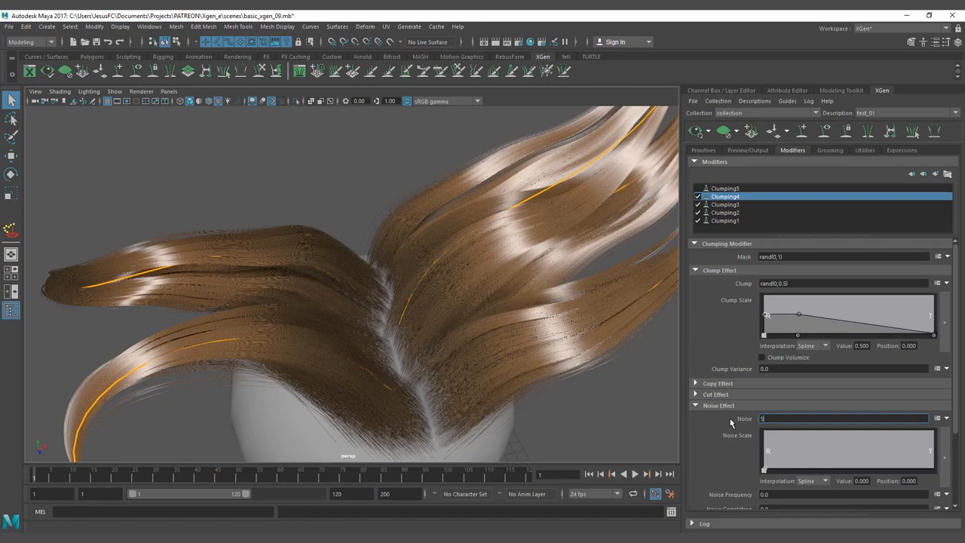
key(Return)
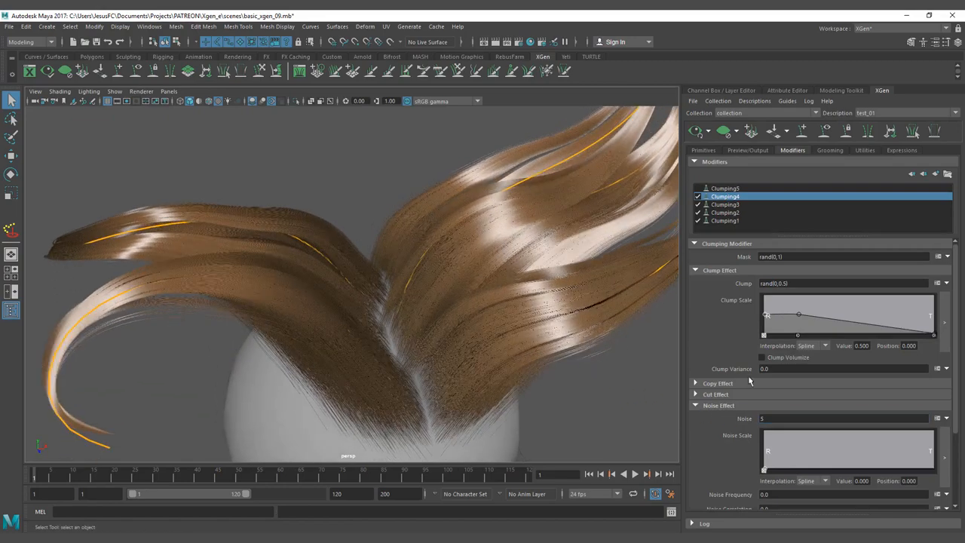
Shape the noise scale curve to peak mid-strand and fade at the hair tips
click(820, 445)
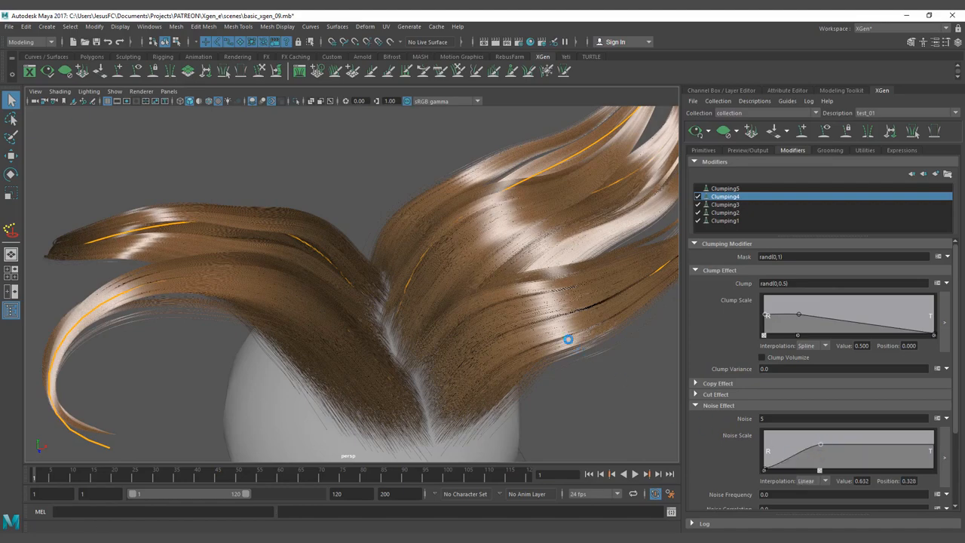
scroll(567, 340, up, 3)
alt+drag(567, 340, 522, 320)
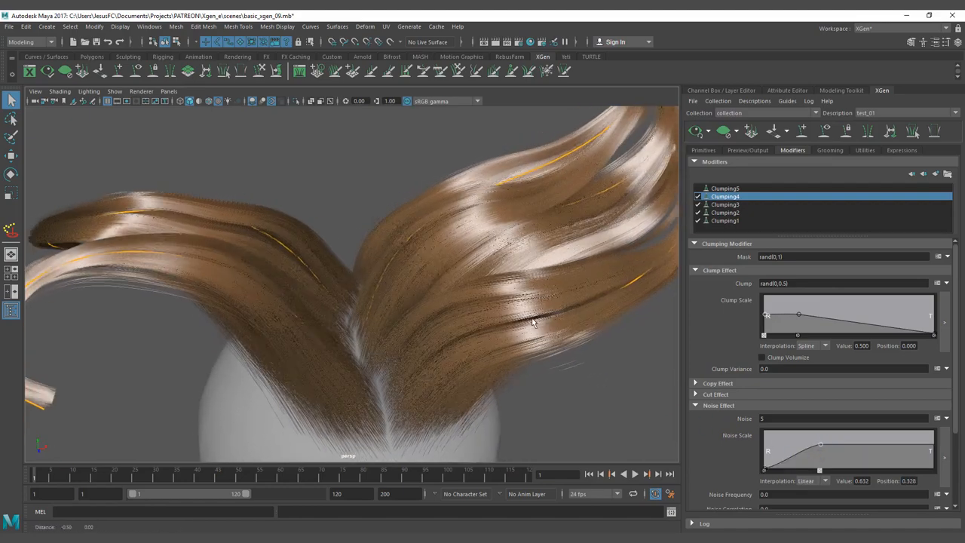
click(935, 447)
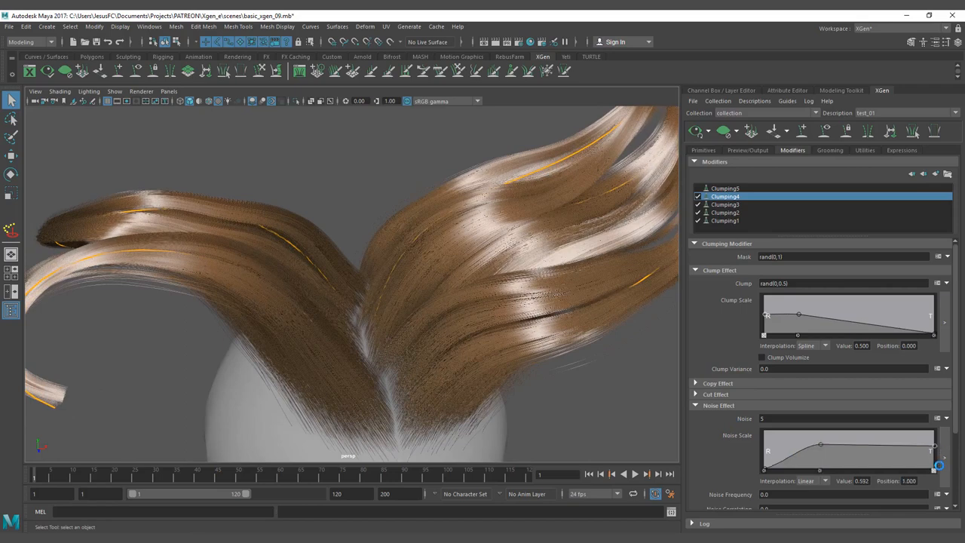
drag(938, 465, 934, 466)
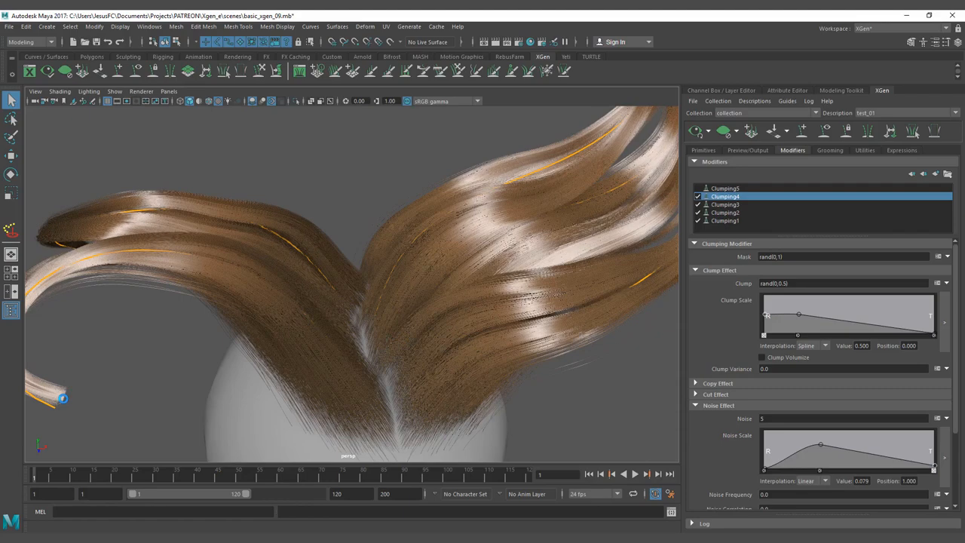
mouse_move(129, 394)
alt+mouse_down()
mouse_move(221, 345)
mouse_move(239, 348)
alt+mouse_up()
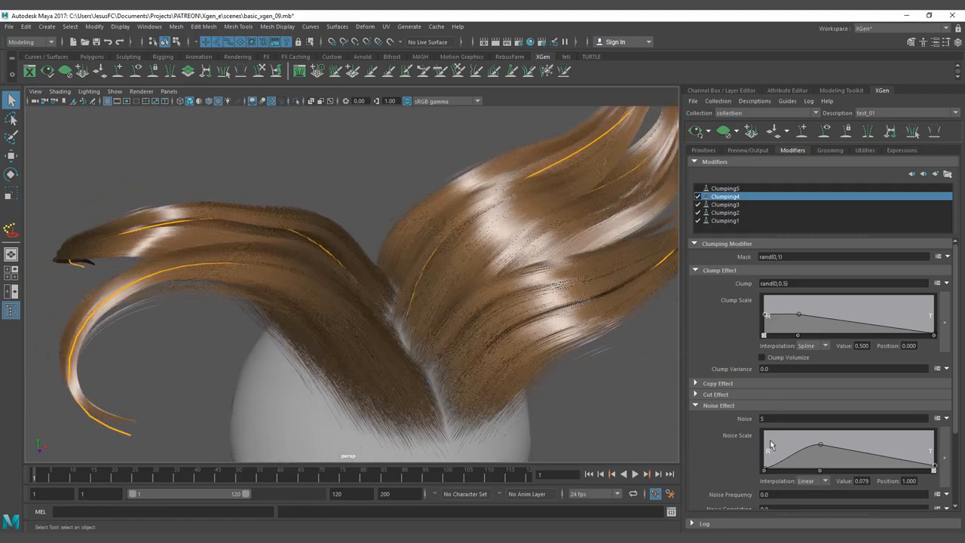
Lower the noise frequency through .2 and .1 to .06 and raise the noise amount to 10
drag(770, 494, 751, 494)
text(.2)
key(Return)
alt+drag(537, 313, 618, 371)
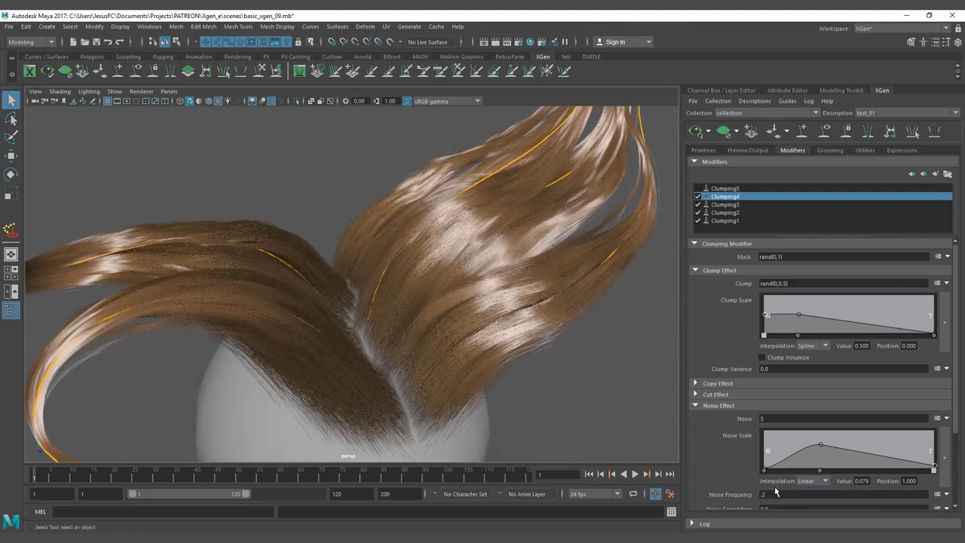
click(776, 493)
text(.1)
key(Return)
mouse_move(509, 279)
alt+mouse_down()
mouse_move(489, 284)
mouse_move(508, 282)
mouse_move(499, 292)
alt+mouse_up()
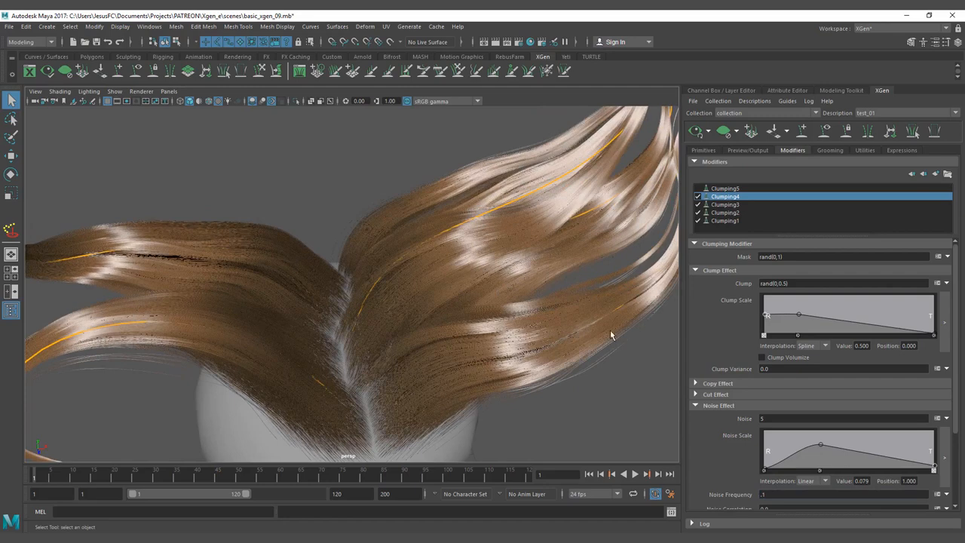
click(764, 495)
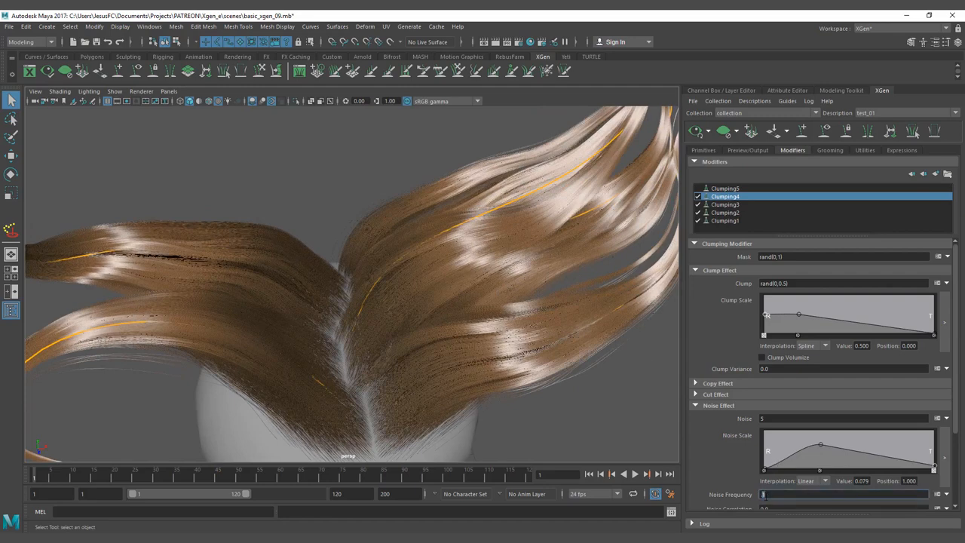
text(0.)
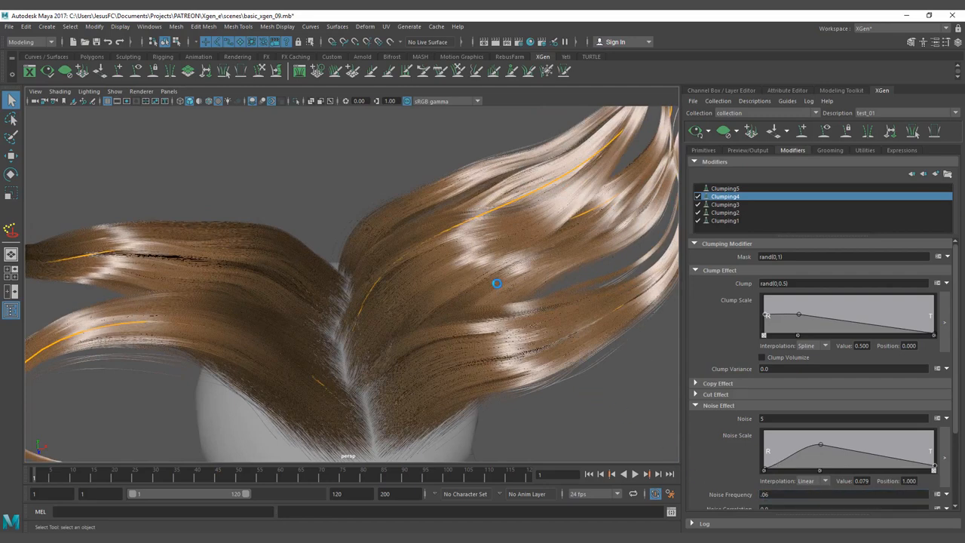
alt+drag(503, 280, 510, 271)
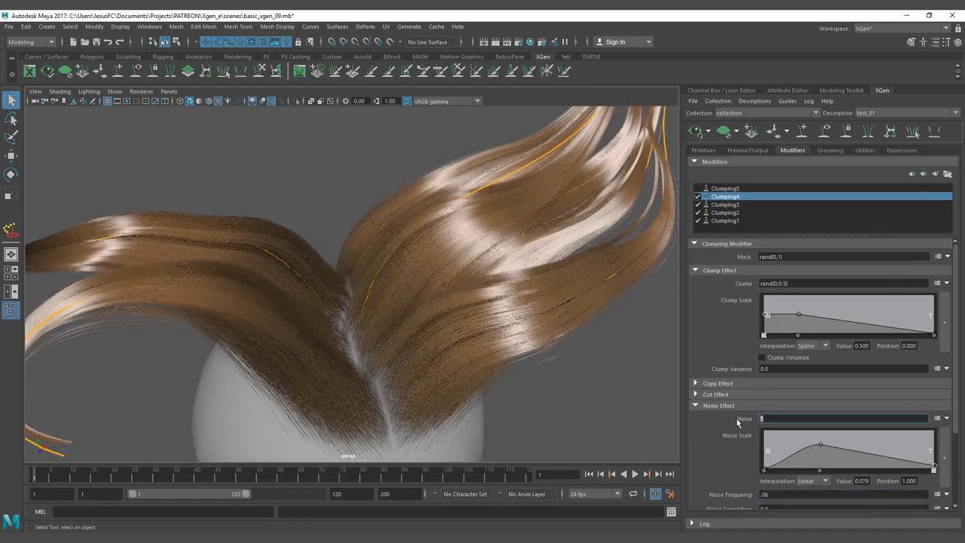
text(10)
key(Return)
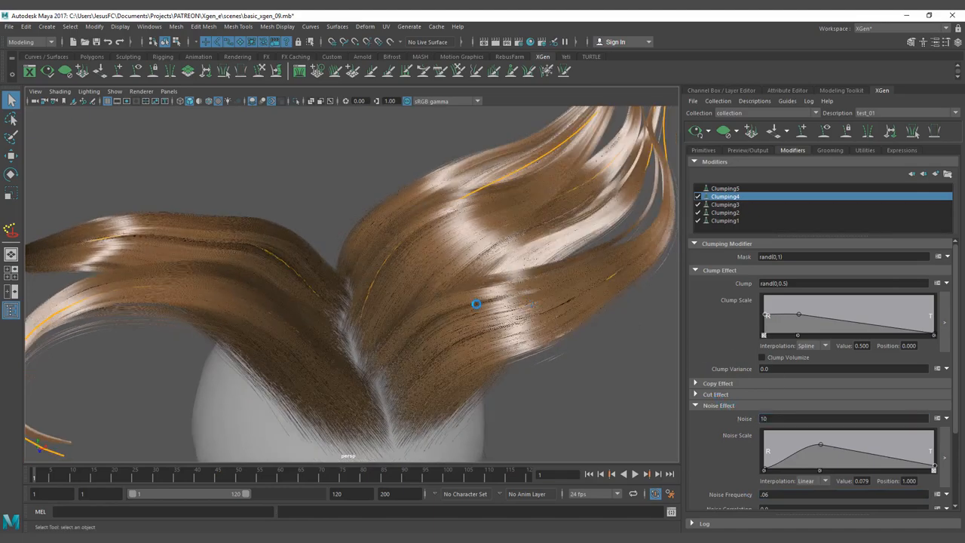
mouse_move(478, 322)
alt+mouse_down()
mouse_move(517, 317)
mouse_move(503, 301)
mouse_move(461, 302)
mouse_move(575, 308)
mouse_move(536, 306)
alt+mouse_up()
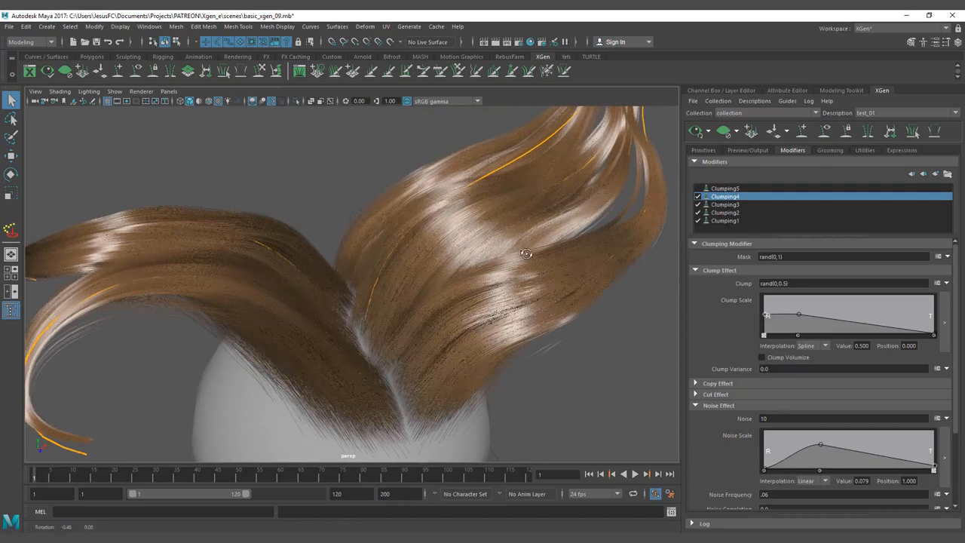
scroll(742, 497, down, 3)
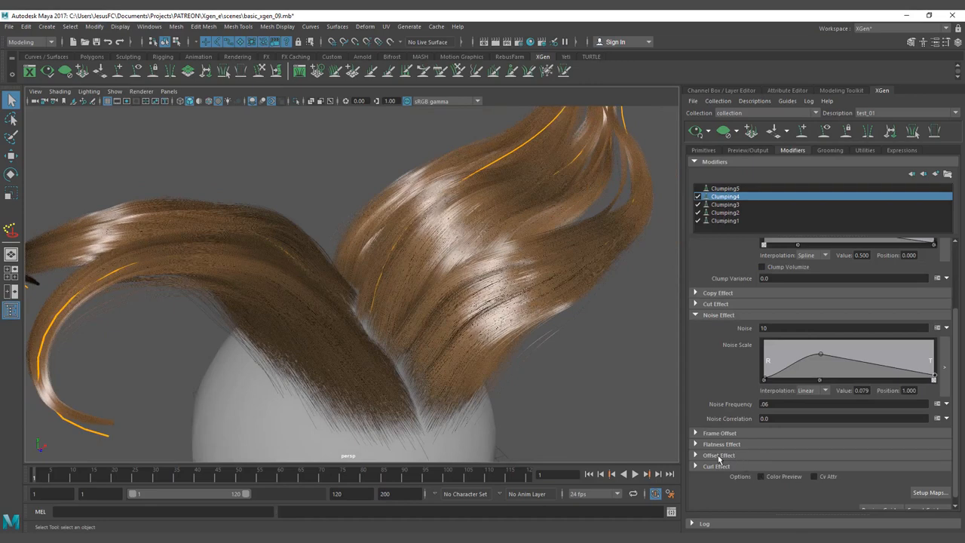
Give Clumping4 a curl of 1 with the curl scale ramp rising toward the tips
click(718, 467)
click(781, 479)
scroll(729, 482, down, 1)
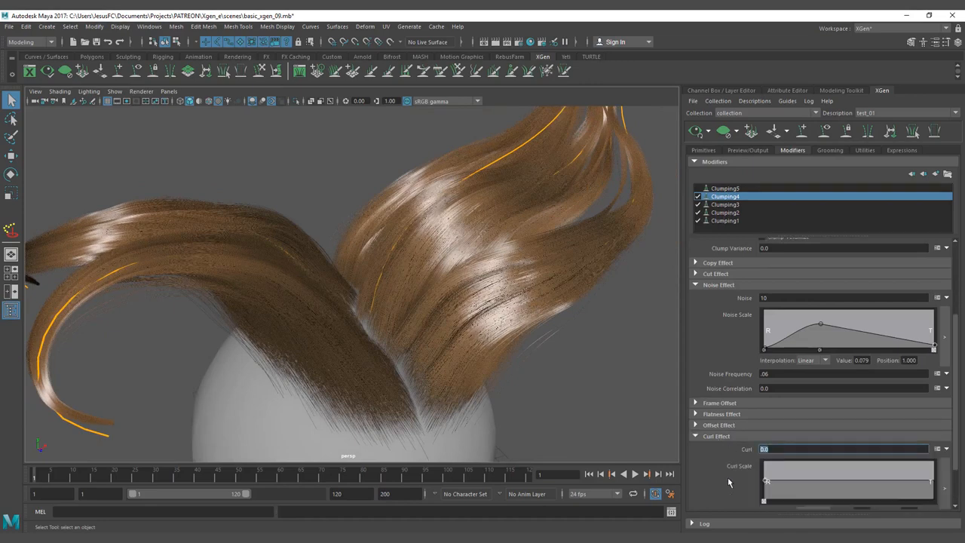
text(1)
key(Return)
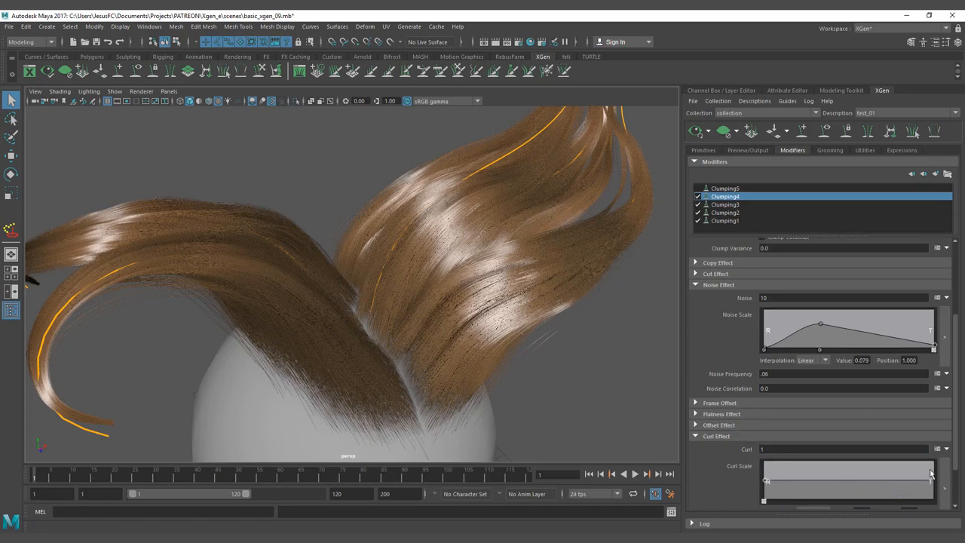
drag(930, 471, 931, 468)
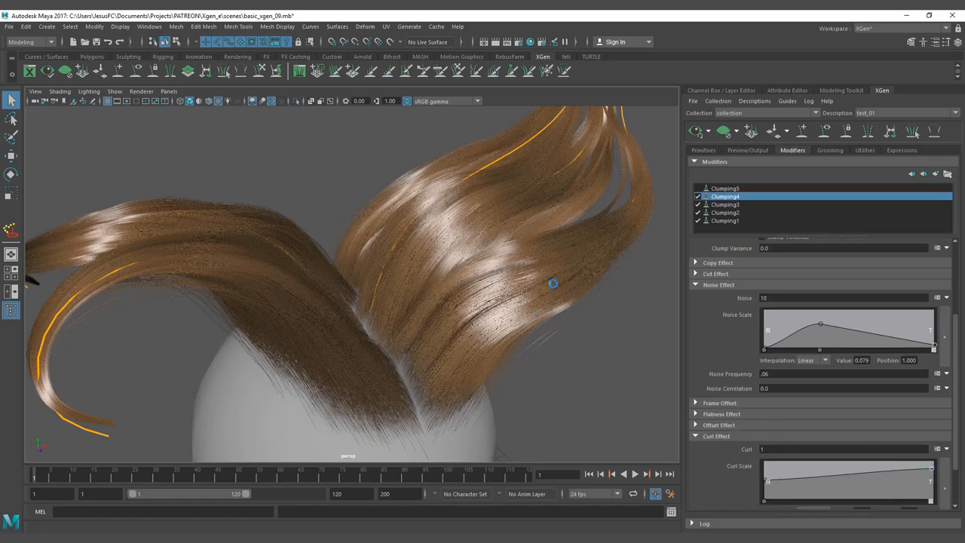
mouse_move(568, 295)
alt+mouse_down()
mouse_move(488, 286)
mouse_move(532, 296)
alt+mouse_up()
Test a curl of 5 and an offset of 5 on Clumping4
click(747, 436)
click(744, 426)
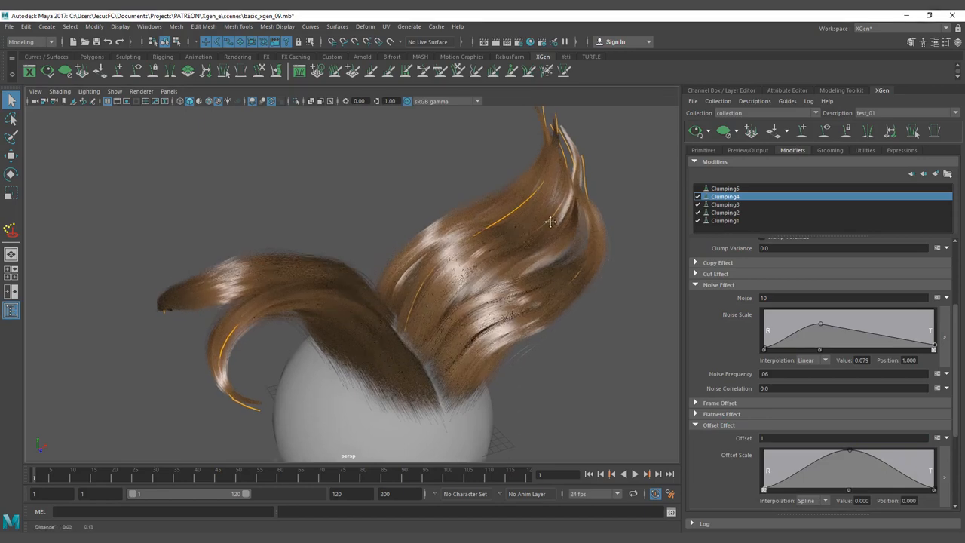
mouse_move(548, 216)
alt+mouse_down()
mouse_move(528, 216)
mouse_move(549, 243)
alt+mouse_up()
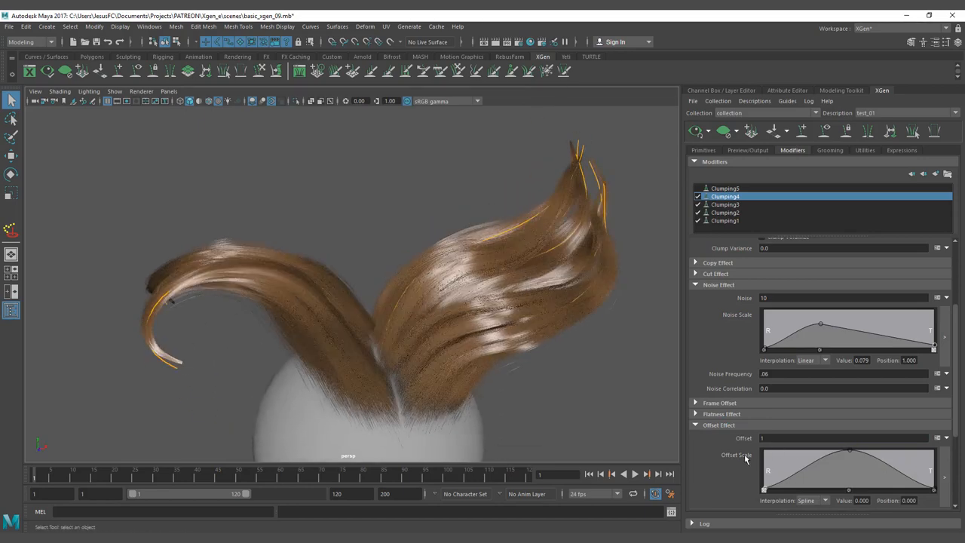
scroll(743, 455, down, 2)
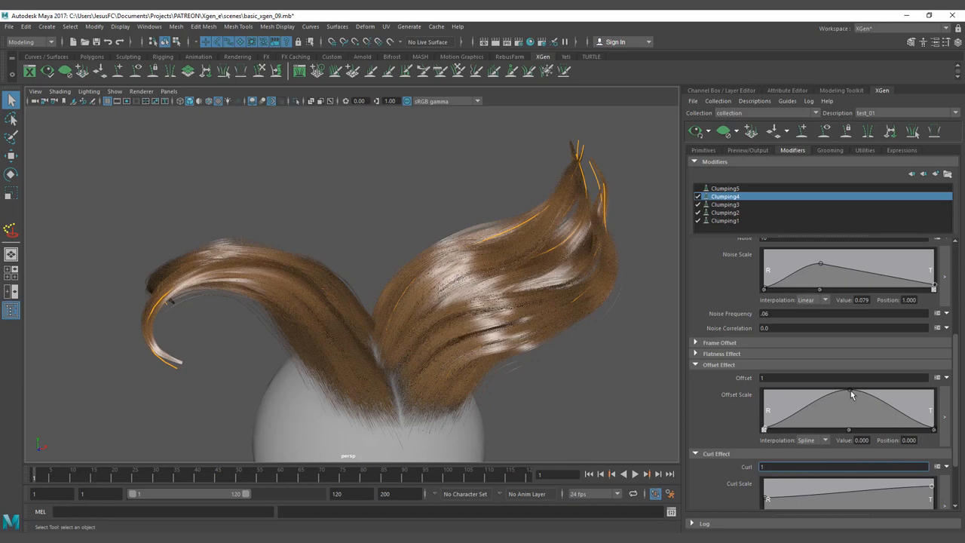
scroll(776, 486, down, 1)
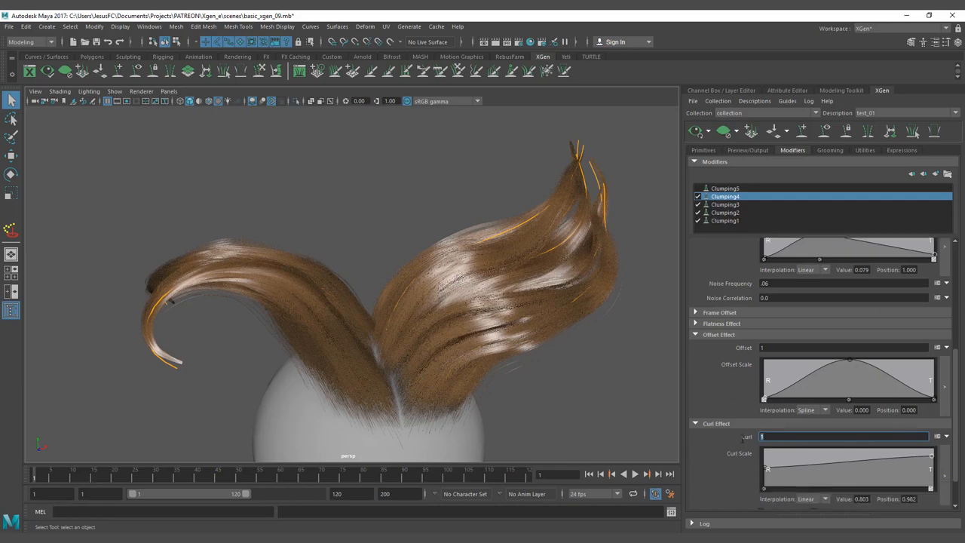
text(5)
key(Return)
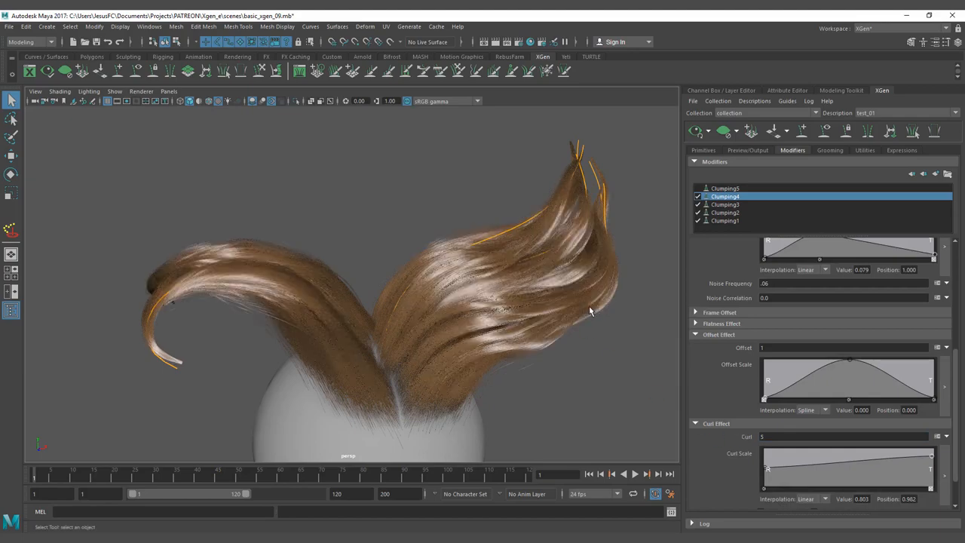
mouse_move(589, 305)
alt+mouse_down()
mouse_move(588, 315)
mouse_move(575, 301)
mouse_move(555, 302)
mouse_move(610, 317)
alt+mouse_up()
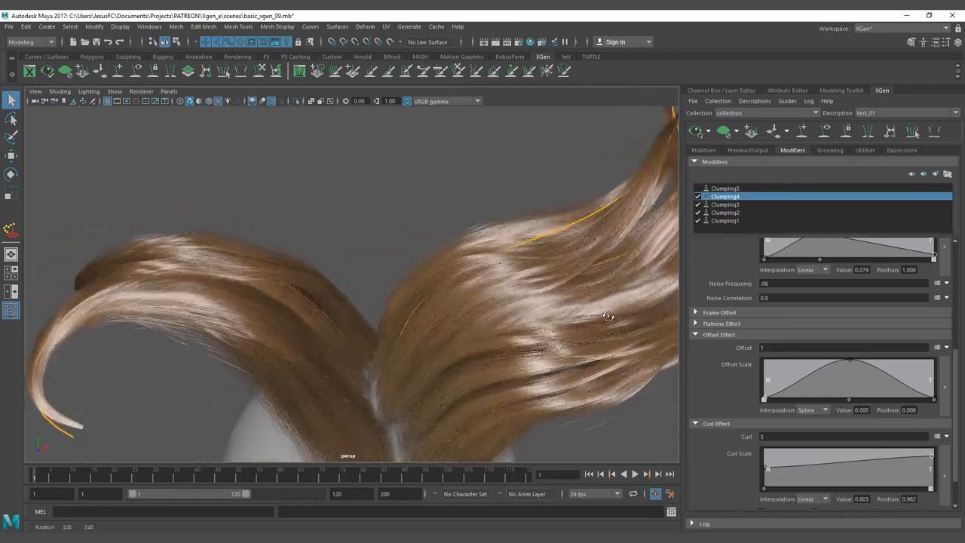
double_click(769, 347)
text(5)
key(Return)
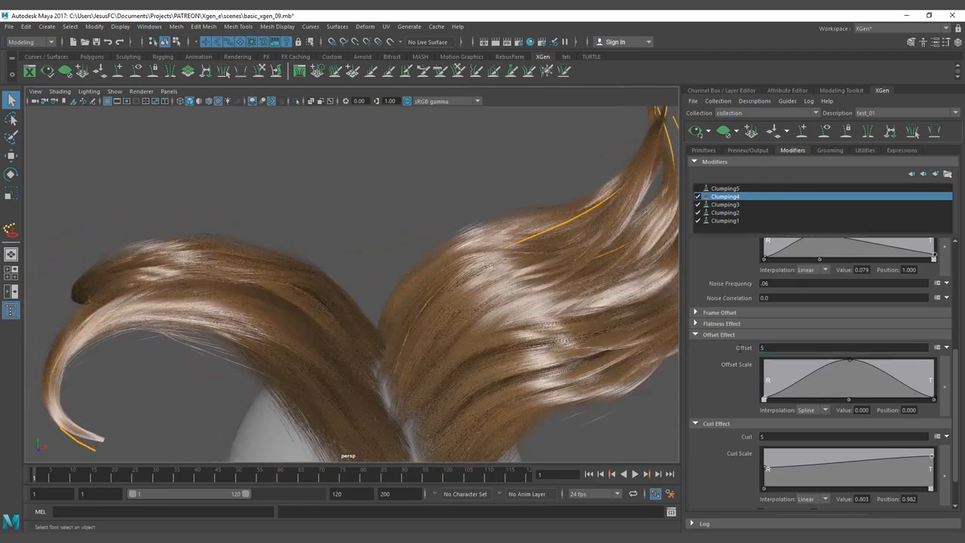
mouse_move(536, 258)
alt+right_down()
mouse_move(595, 259)
mouse_move(512, 263)
alt+right_up()
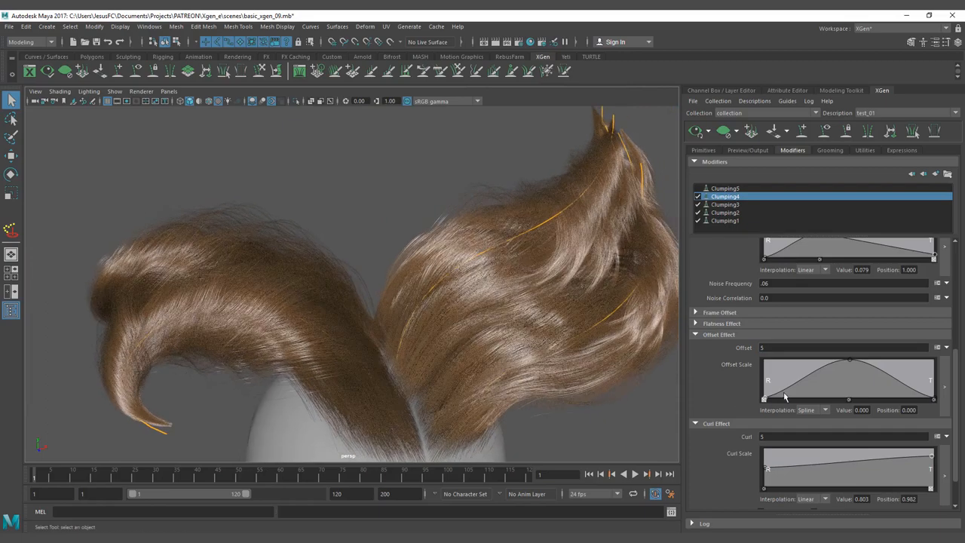
Drop the offset to 1, then set both curl and offset back to 0
double_click(762, 348)
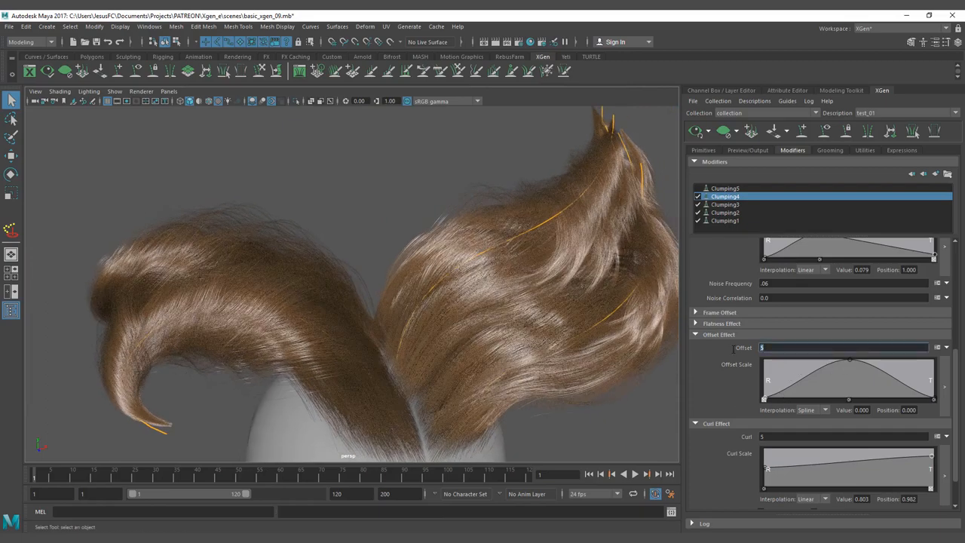
text(1)
key(Return)
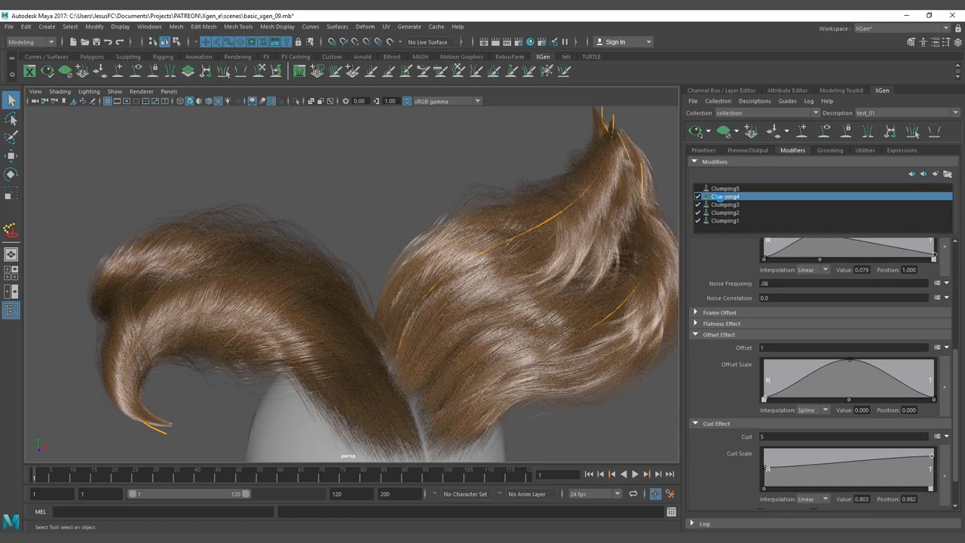
double_click(818, 436)
text(0)
key(Return)
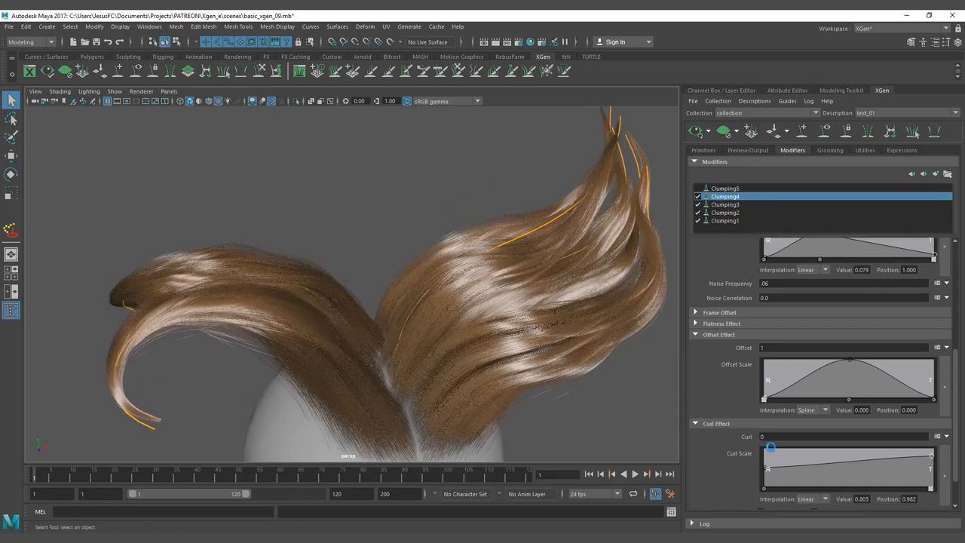
double_click(767, 348)
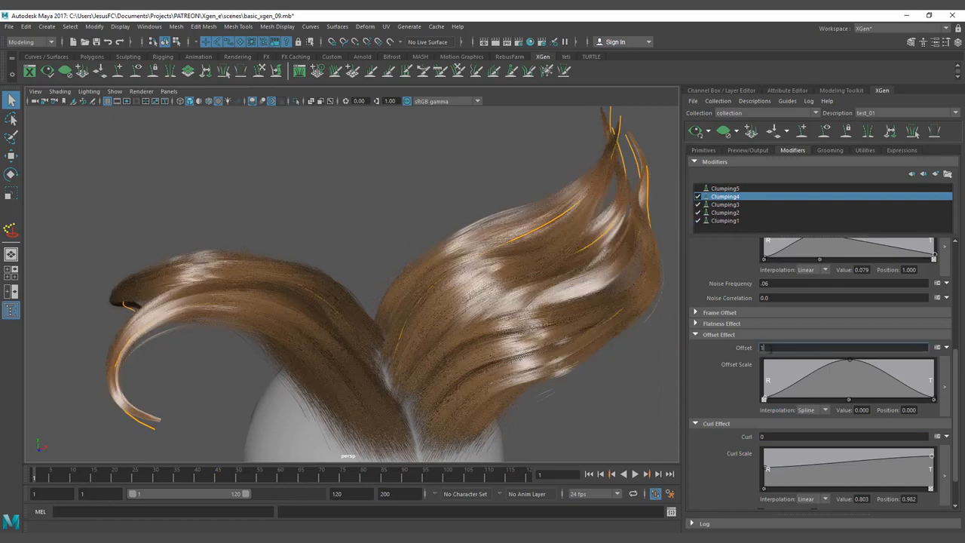
text(0)
key(Return)
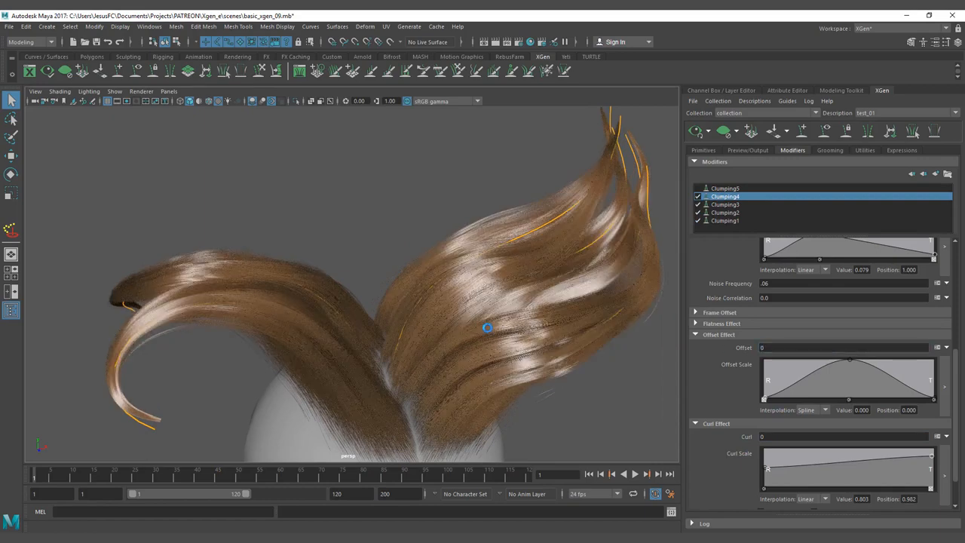
alt+drag(471, 300, 454, 290)
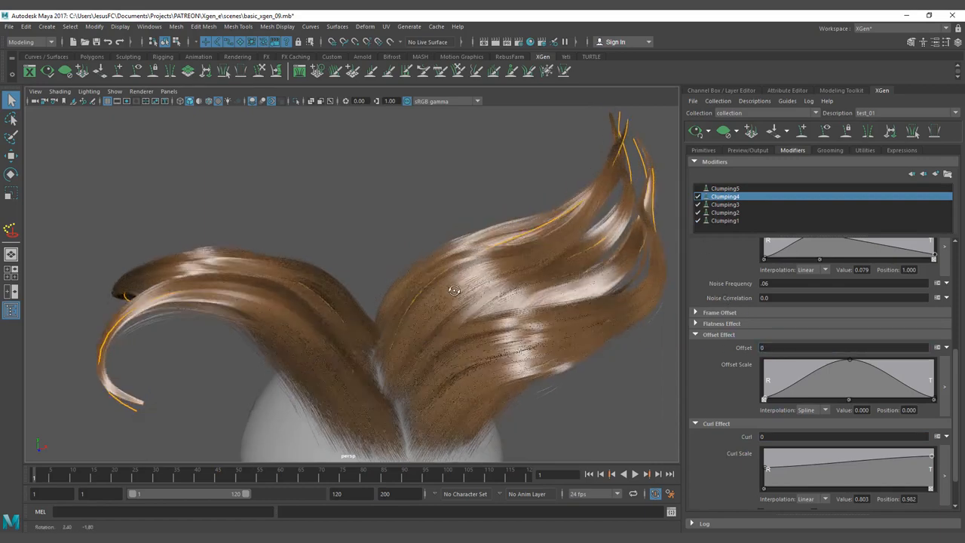
Give Clumping1 a curl of 5 and an offset of 1 for curly clumps
click(722, 220)
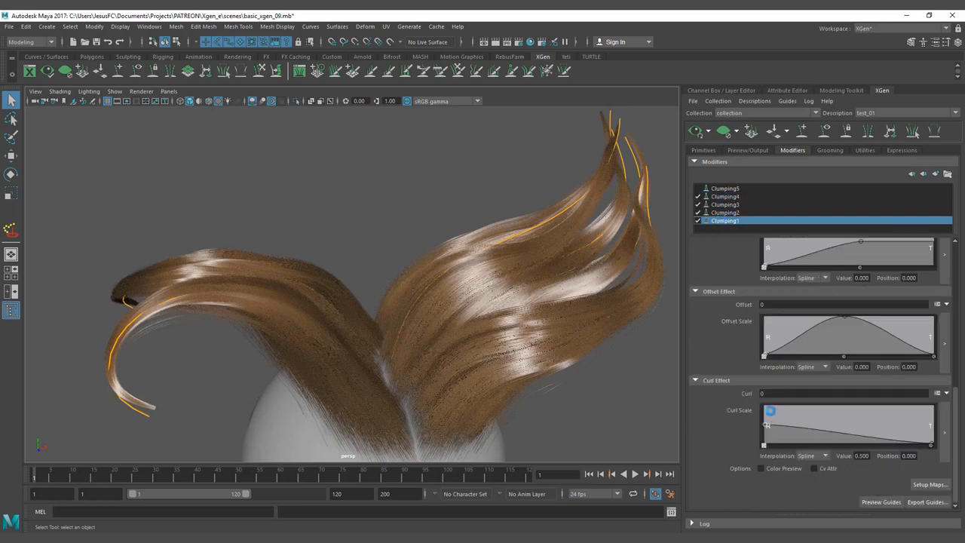
double_click(763, 392)
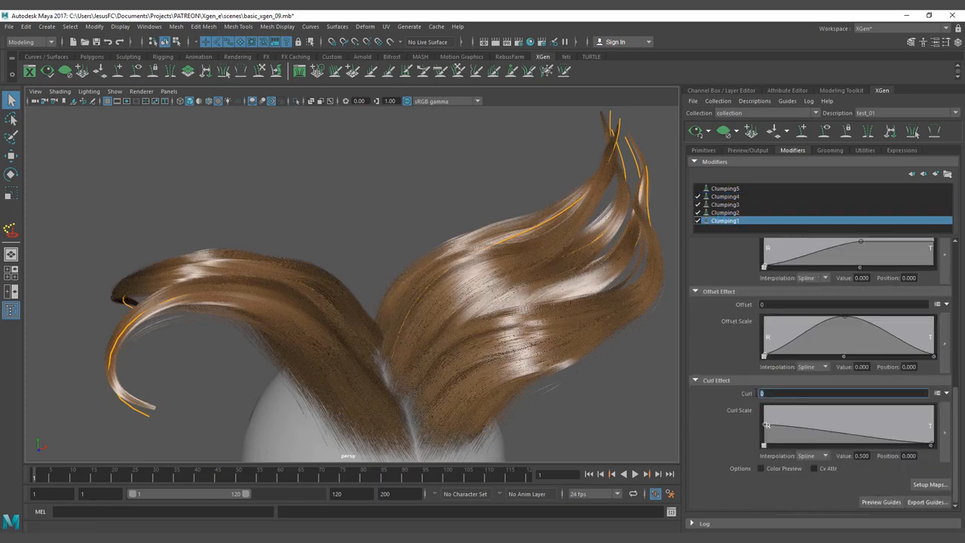
text(5)
key(Return)
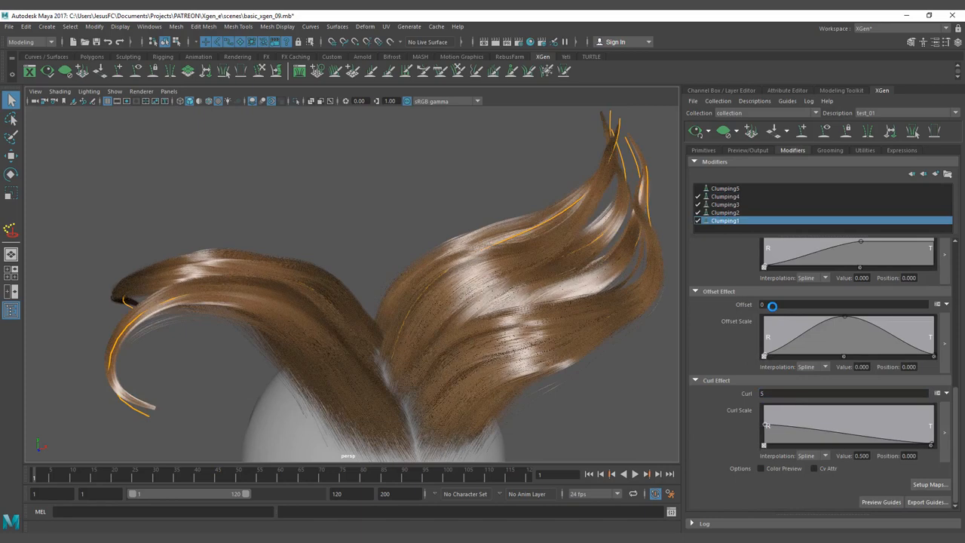
double_click(767, 304)
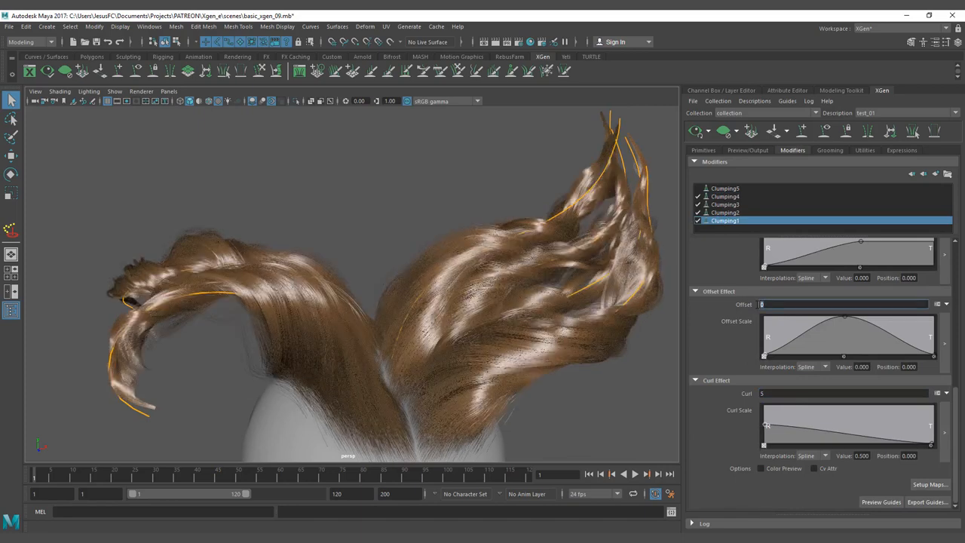
text(1)
key(Return)
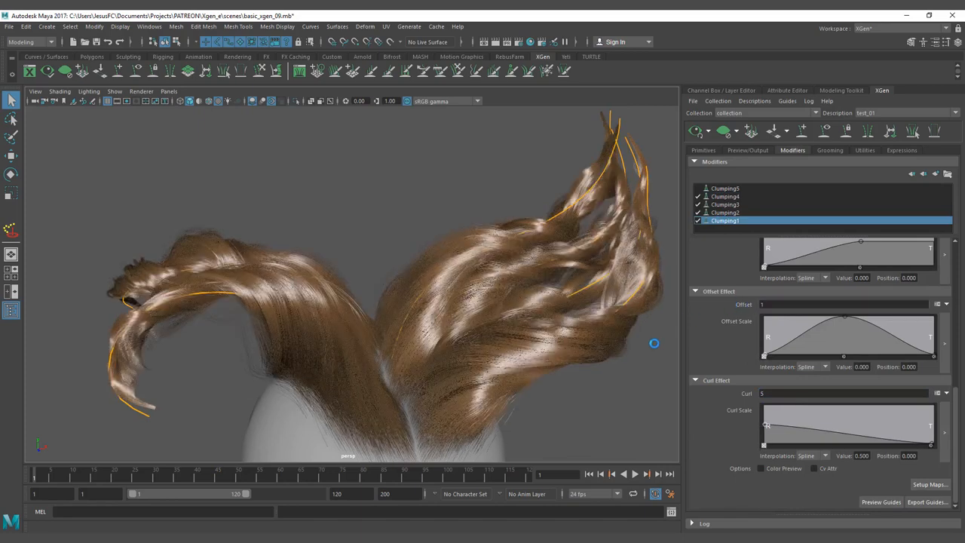
Orbit and move in close to inspect the curly hair strands
alt+drag(653, 345, 636, 342)
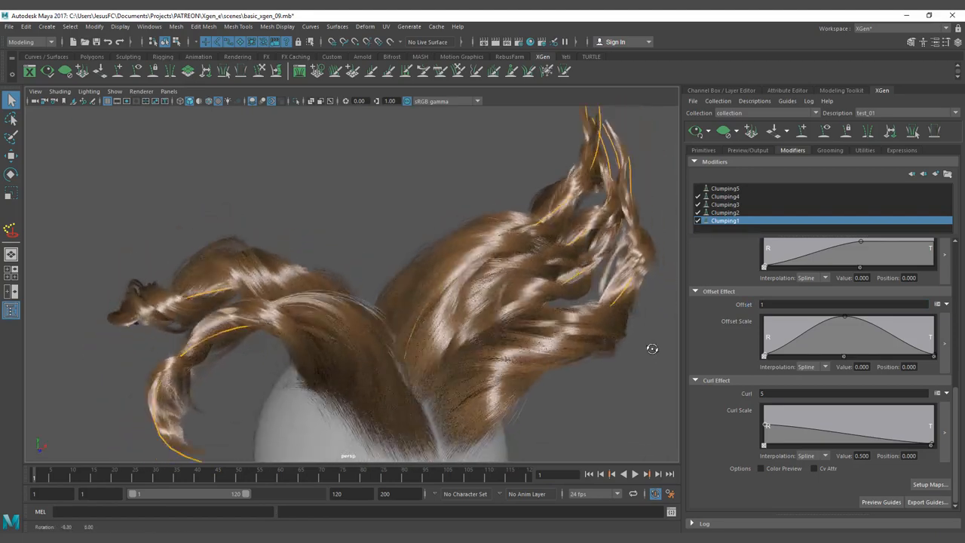
mouse_move(636, 343)
alt+mouse_down()
mouse_move(638, 370)
mouse_move(621, 361)
alt+mouse_up()
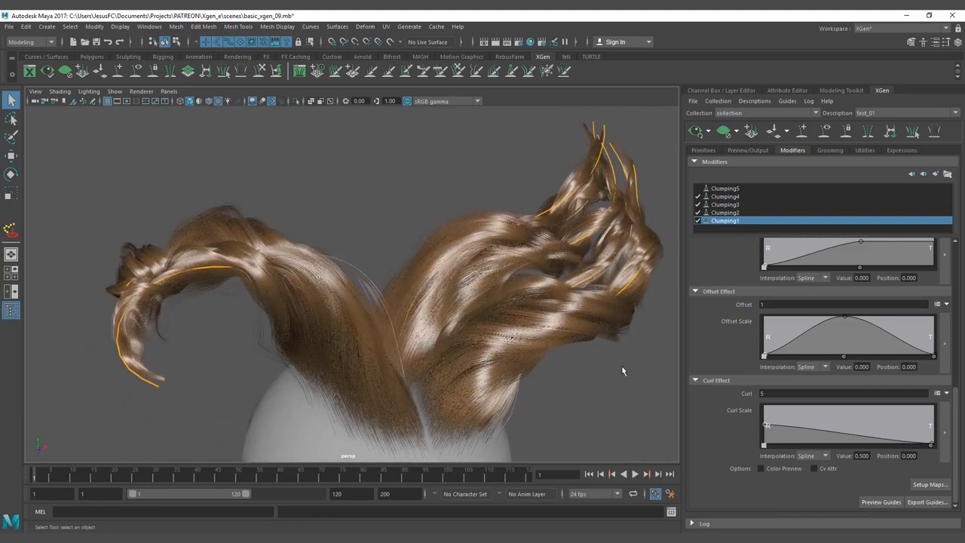
alt+middle_drag(621, 361, 573, 364)
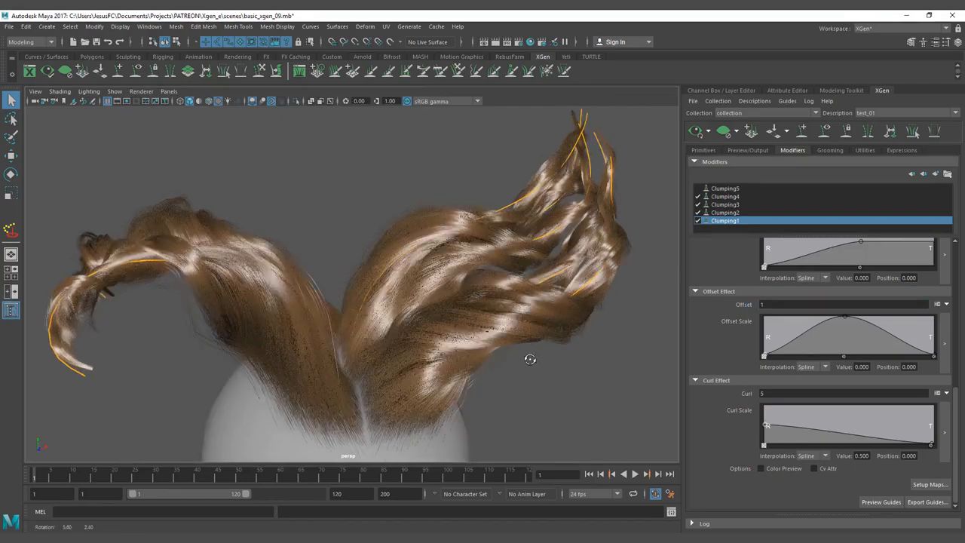
alt+drag(567, 353, 422, 324)
scroll(352, 303, up, 5)
scroll(452, 317, up, 3)
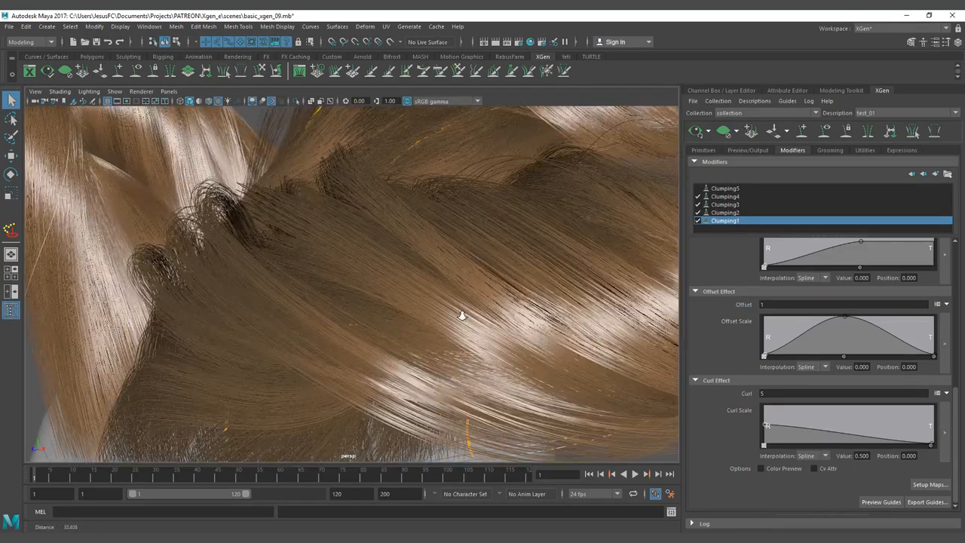
scroll(483, 317, down, 3)
scroll(423, 317, down, 5)
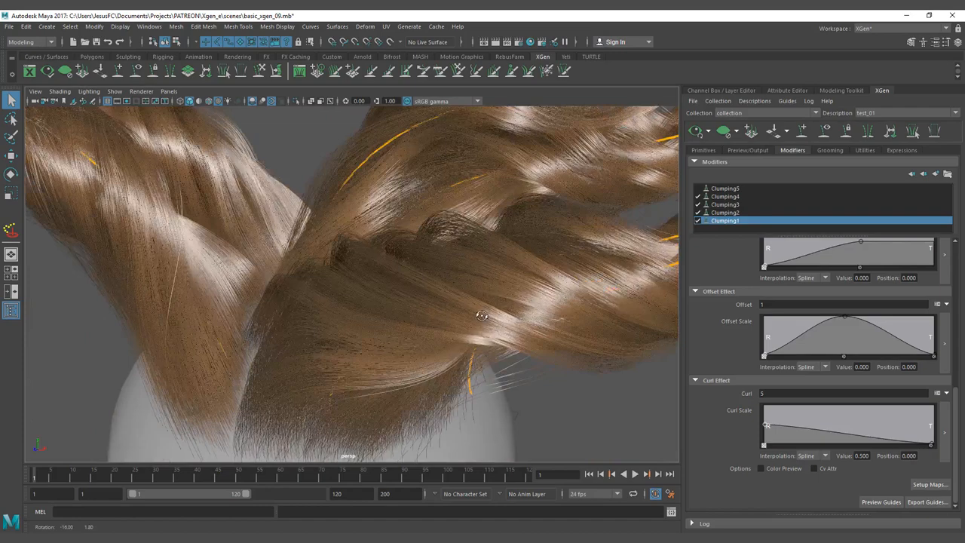
alt+drag(373, 315, 468, 348)
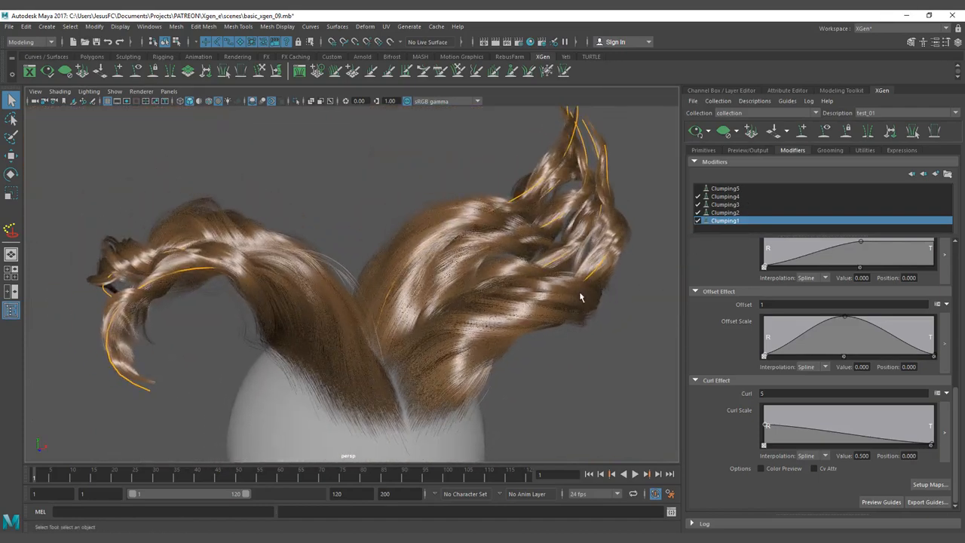